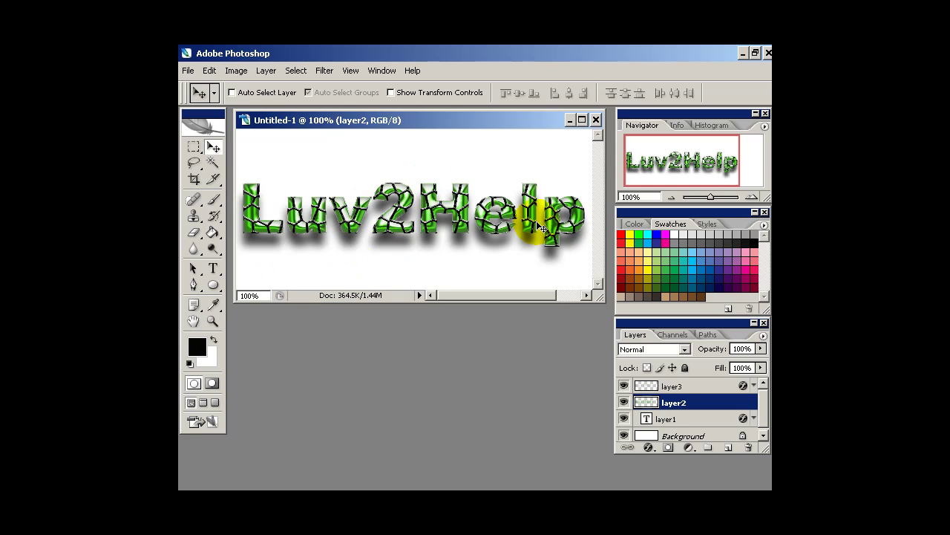
Close the finished example and create a new 600 × 300 pixel document with a white background
left_click(570, 119)
left_click(191, 73)
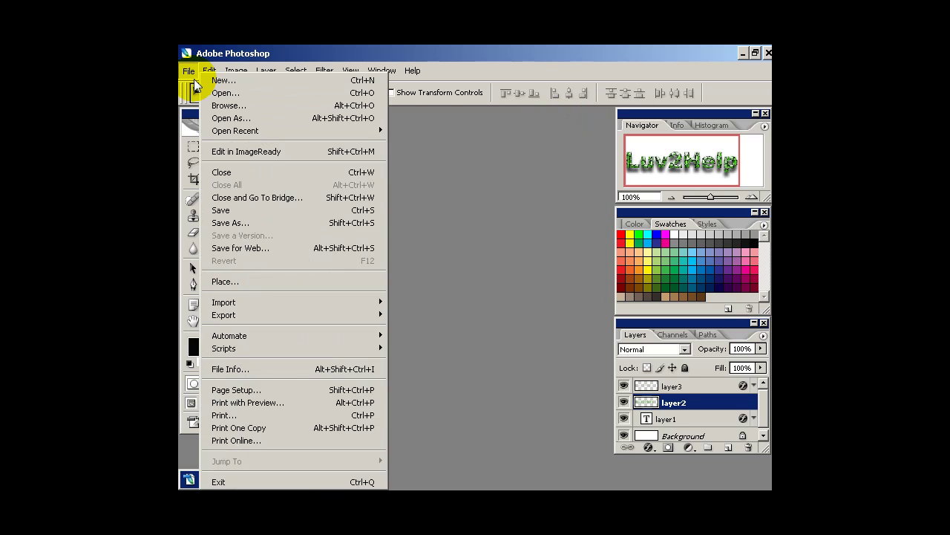
left_click(213, 81)
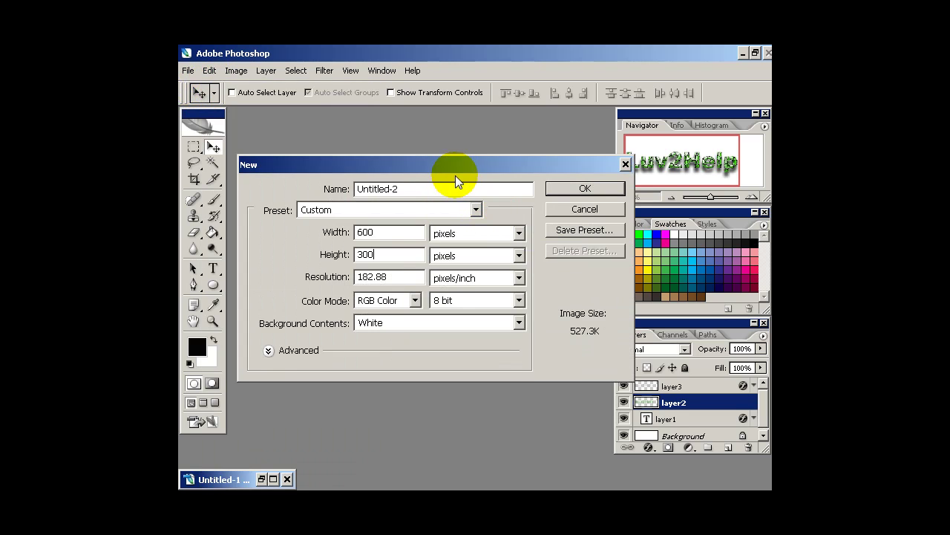
double_click(366, 254)
left_click(375, 232)
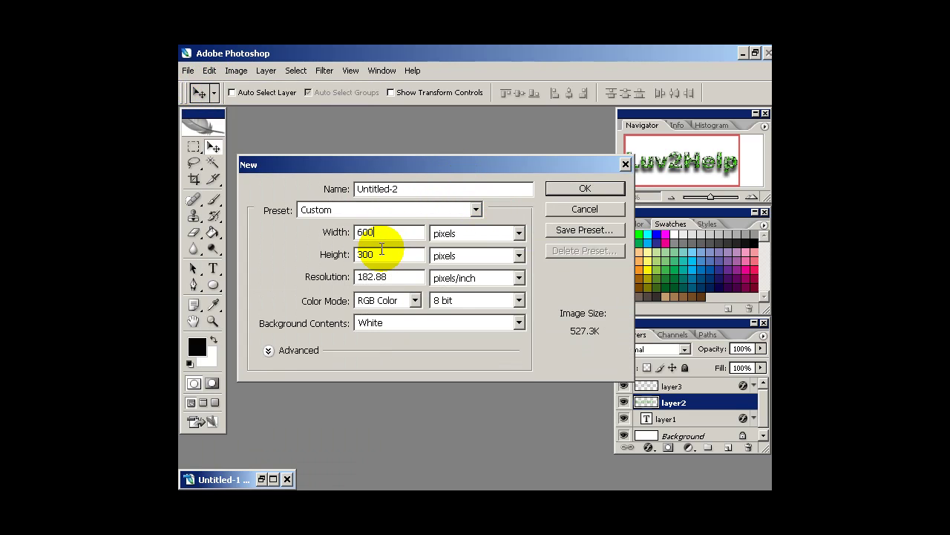
left_click(585, 190)
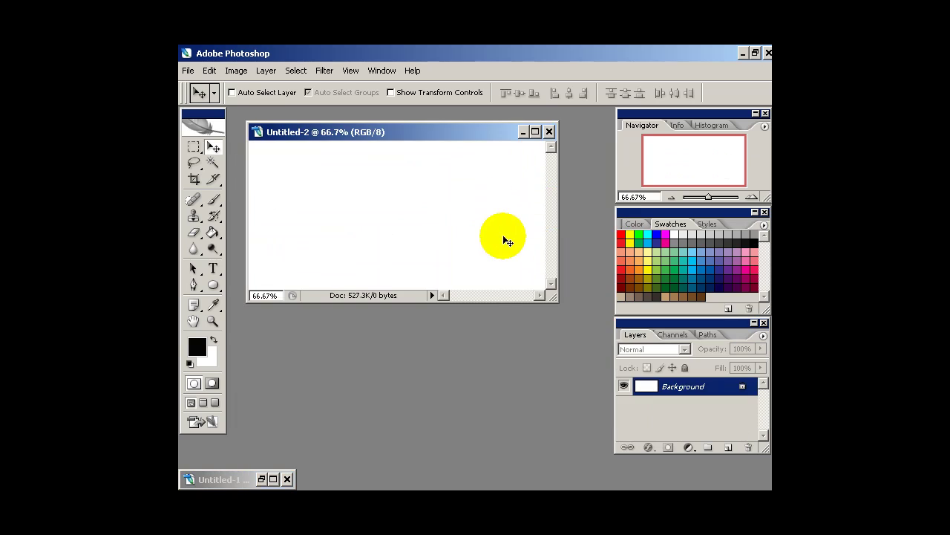
Show the new canvas at 100% with the document window fitted around the whole image
key("ctrl+alt+0")
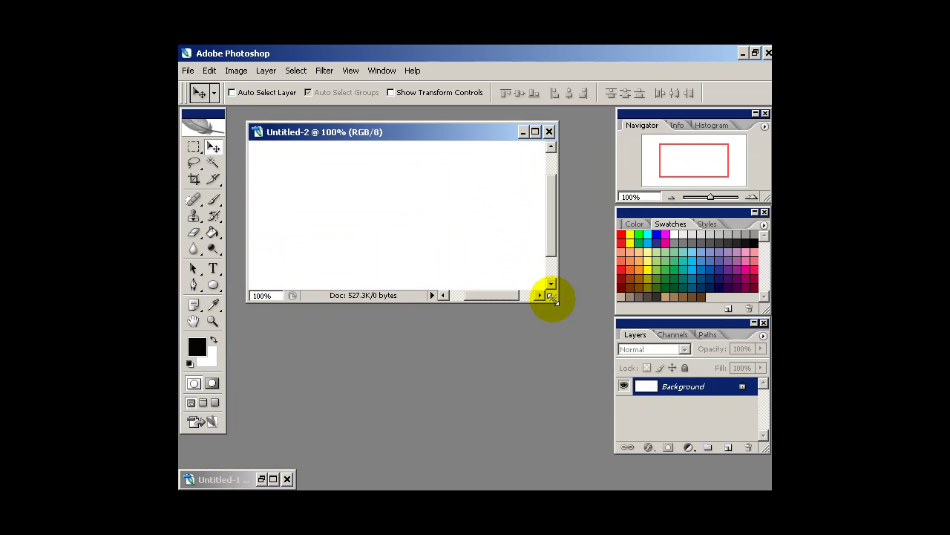
left_click_drag(549, 295, 624, 334)
left_click_drag(450, 131, 422, 128)
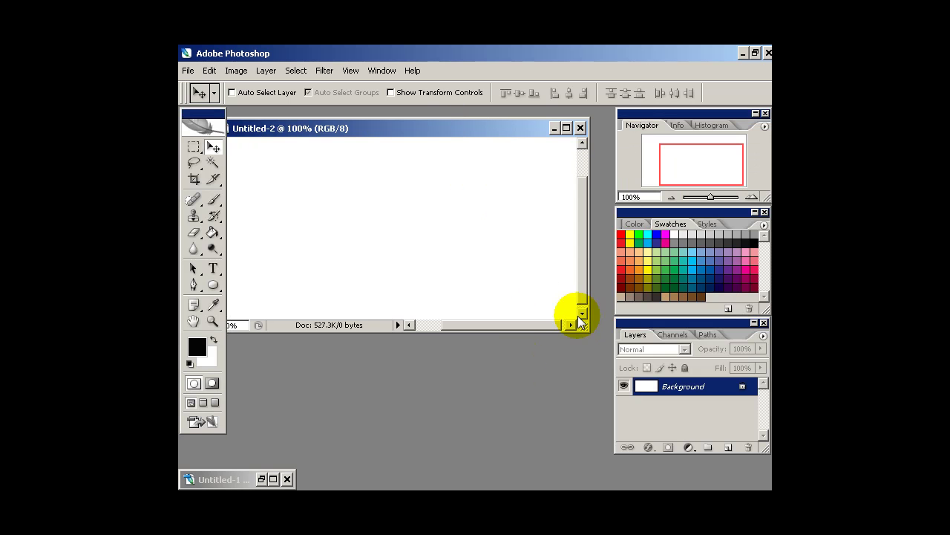
key("ctrl+z")
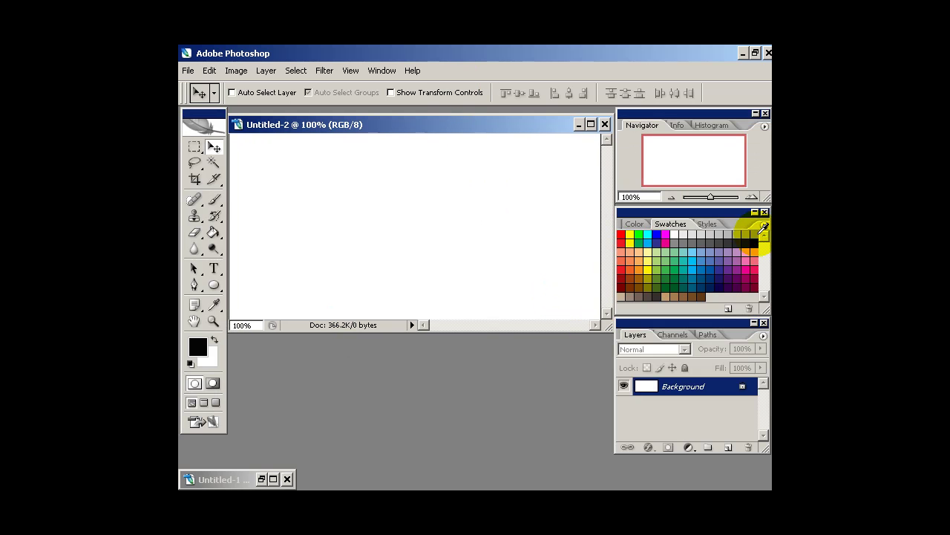
Type and commit the word 'Luv2Help' in grey 36 pt Arial, then move it to the canvas centre
left_click(213, 268)
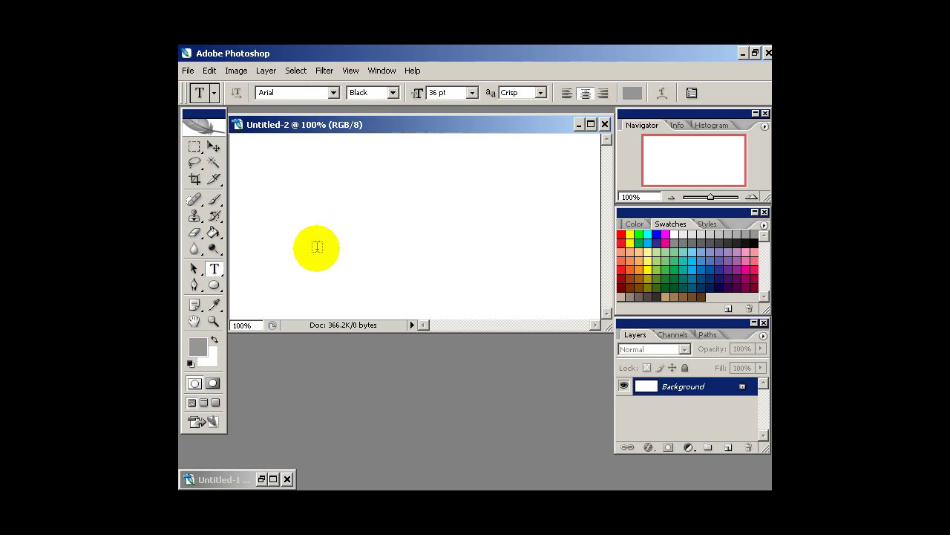
left_click(325, 210)
type("Lu")
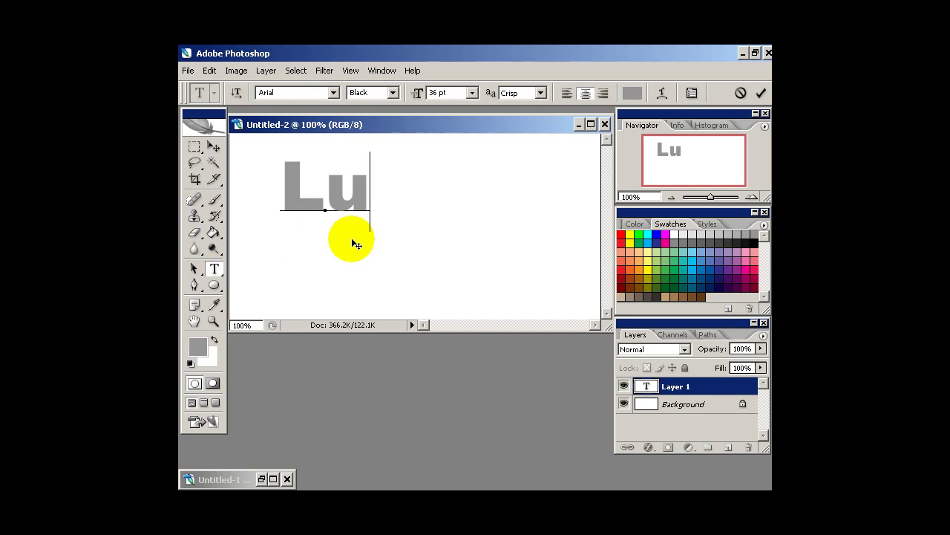
type("v@")
key("BackSpace")
type("2")
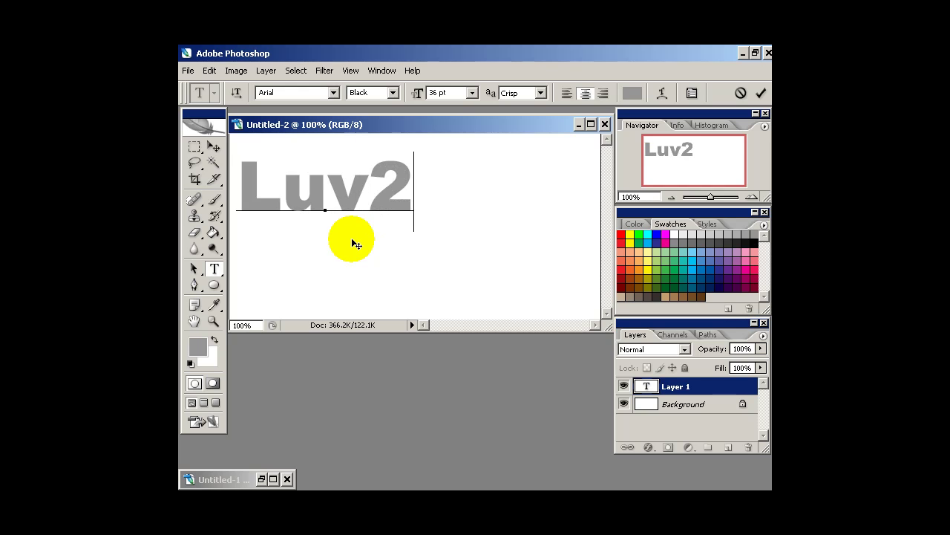
type("Help")
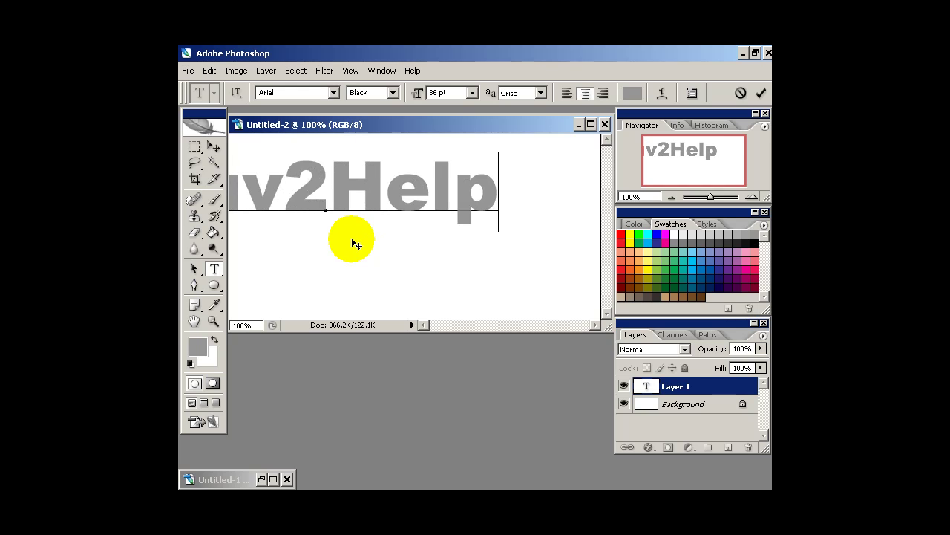
left_click(762, 94)
left_click(212, 145)
left_click_drag(401, 210, 486, 243)
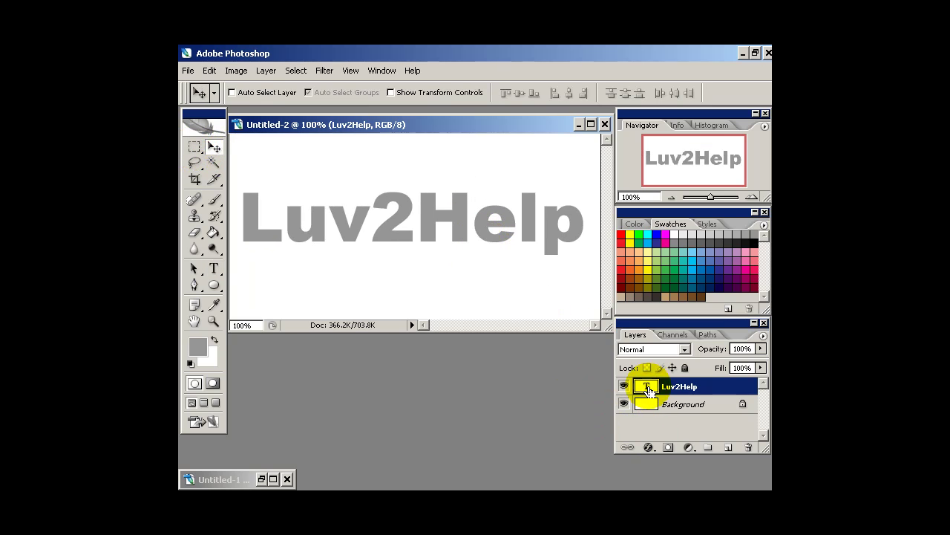
Load the Luv2Help letters as a selection and fill them on a new Layer 1
left_click(649, 389, "ctrl")
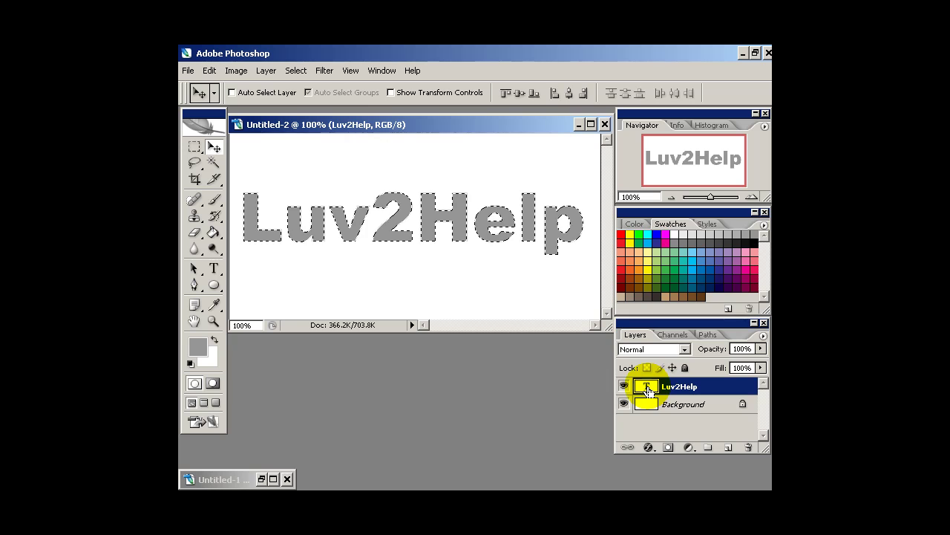
left_click(728, 448)
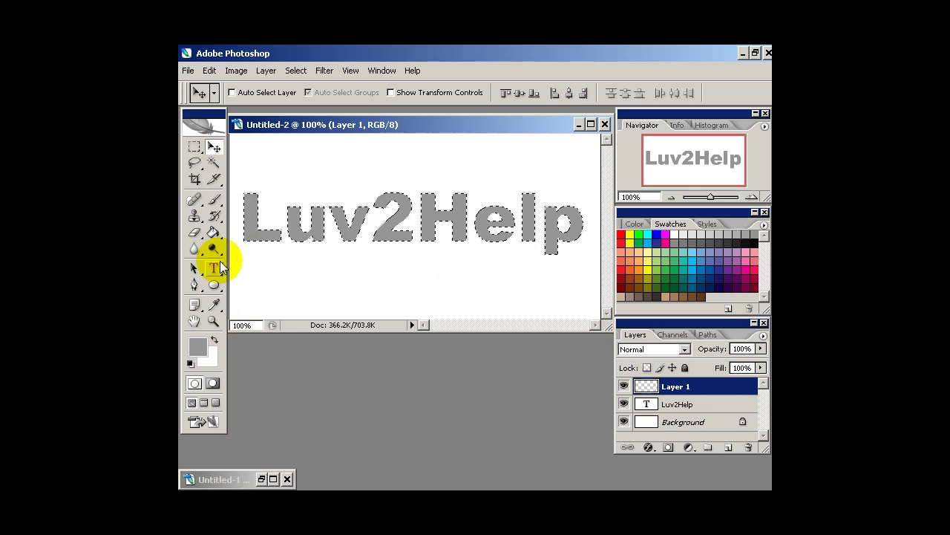
left_click_drag(213, 232, 240, 246)
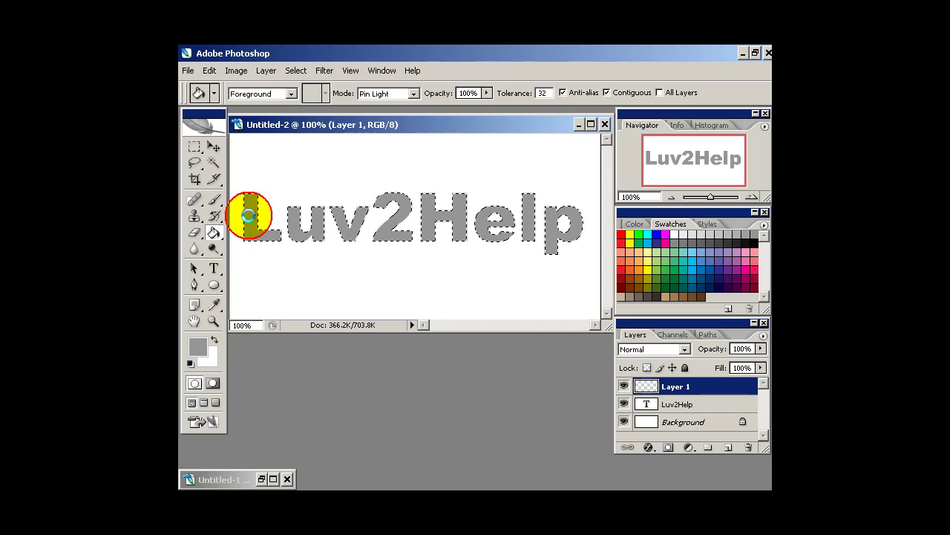
left_click(316, 216)
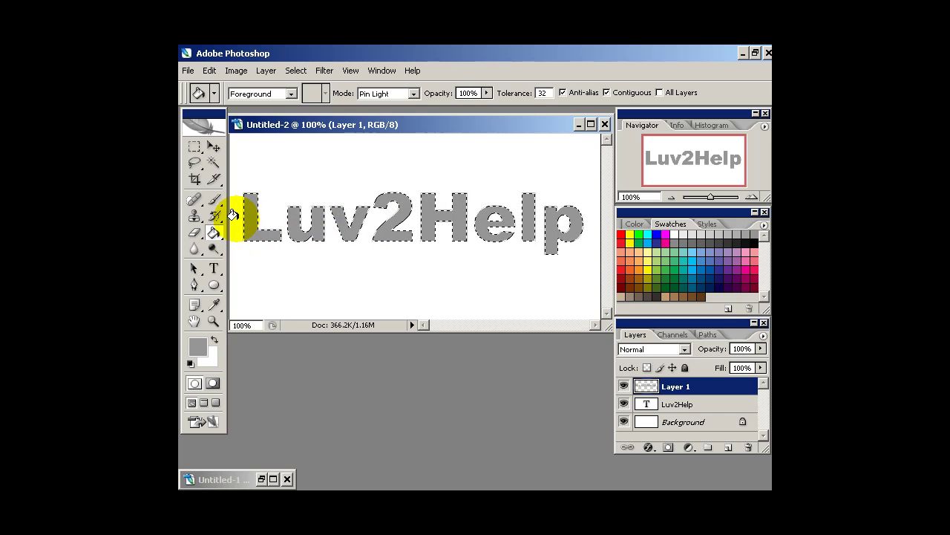
Blur Layer 1 with a Gaussian Blur of radius 4 pixels
left_click(329, 71)
mouse_move(364, 195)
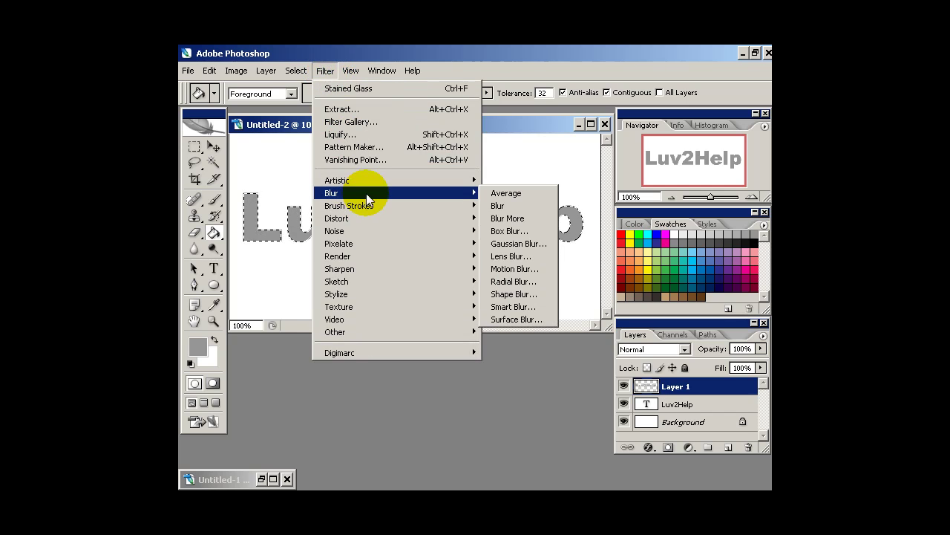
left_click(528, 241)
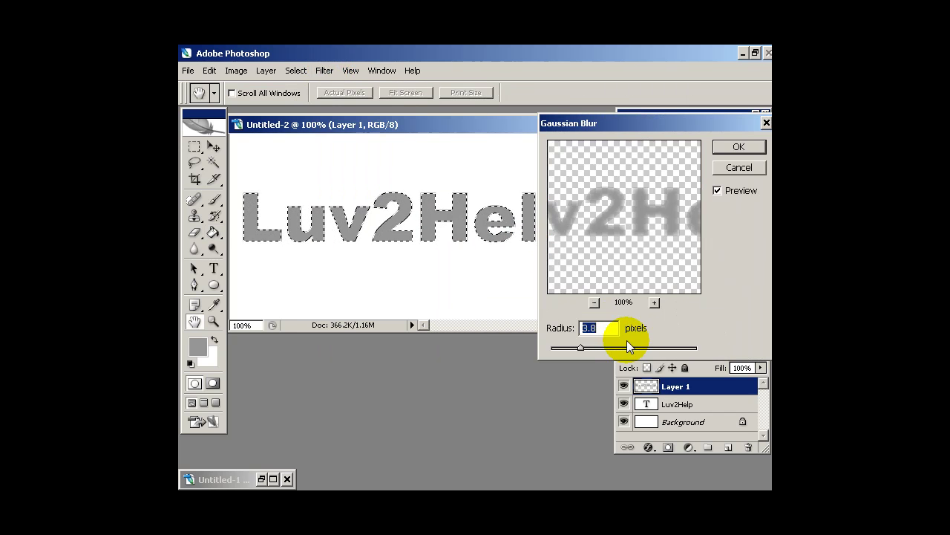
type("4")
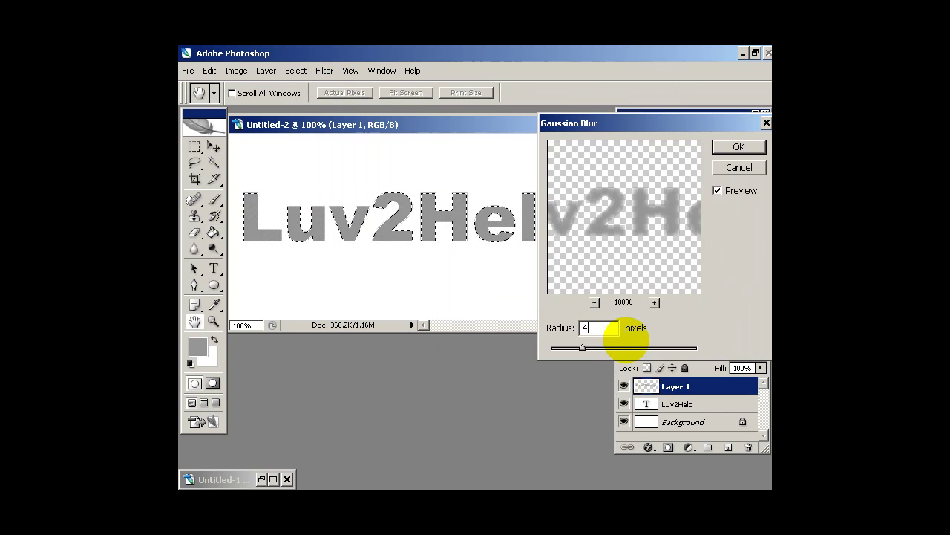
left_click(731, 149)
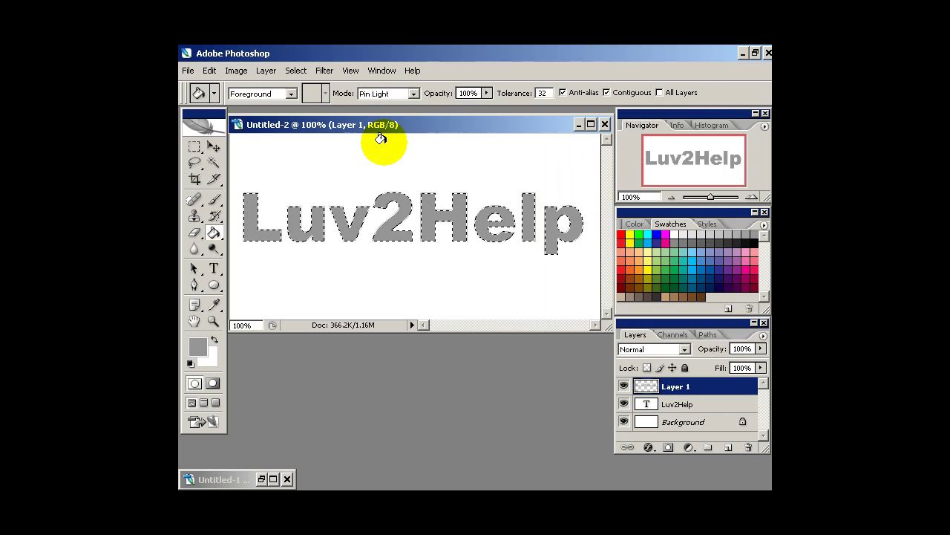
Apply Lighting Effects with a 2 O'clock Spotlight and Layer 1 Transparency as the texture channel
left_click(325, 71)
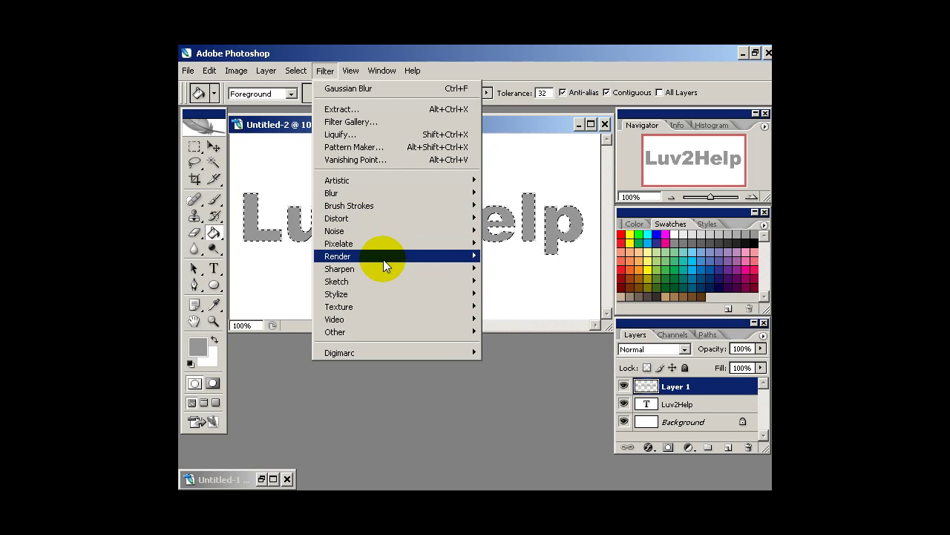
mouse_move(385, 258)
left_click(530, 300)
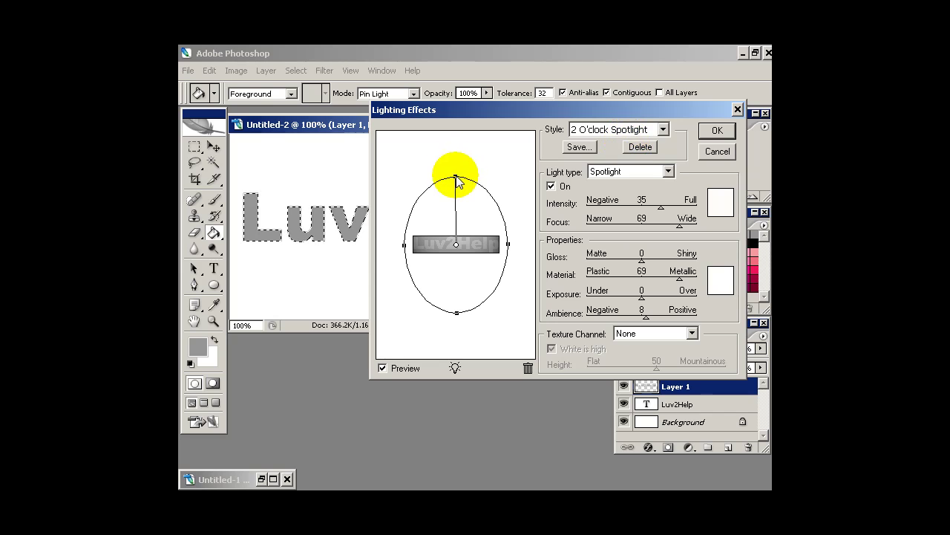
left_click_drag(456, 179, 457, 179)
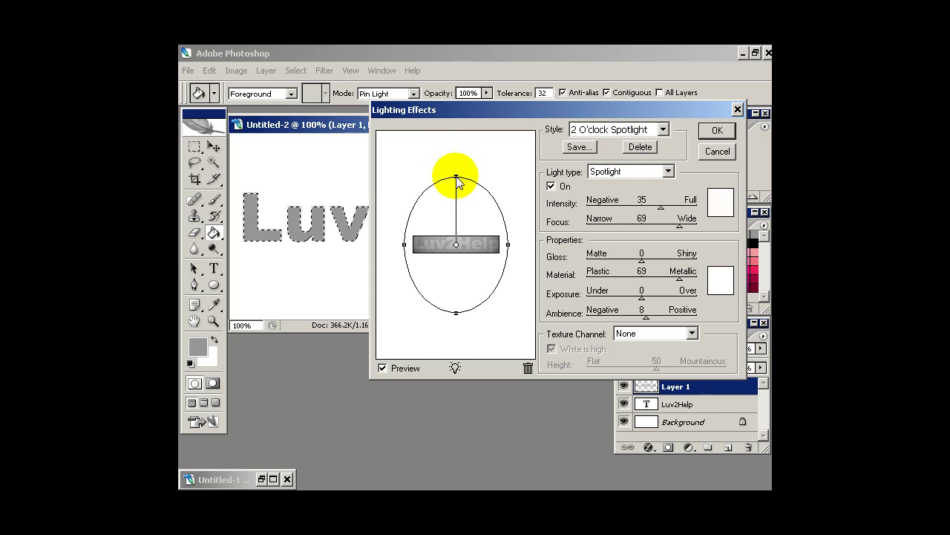
left_click(688, 333)
left_click(670, 386)
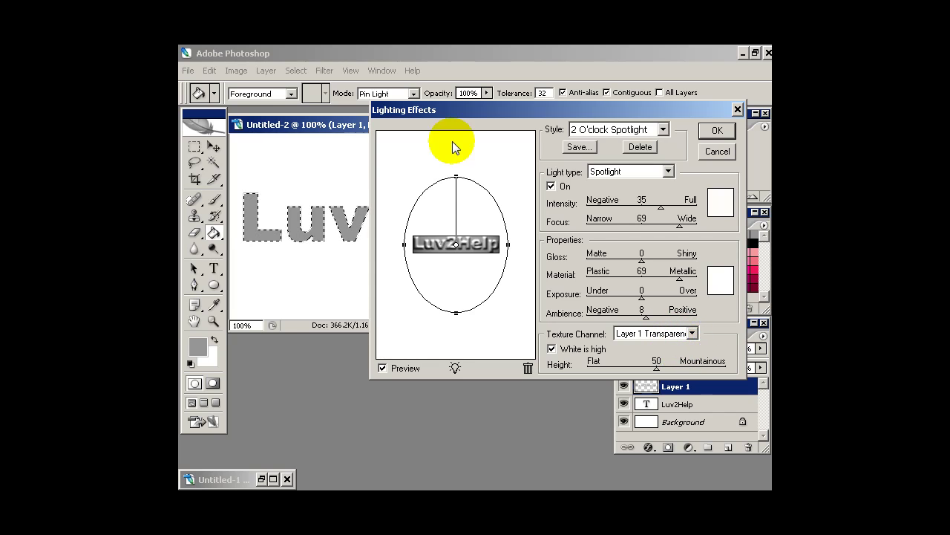
left_click(727, 131)
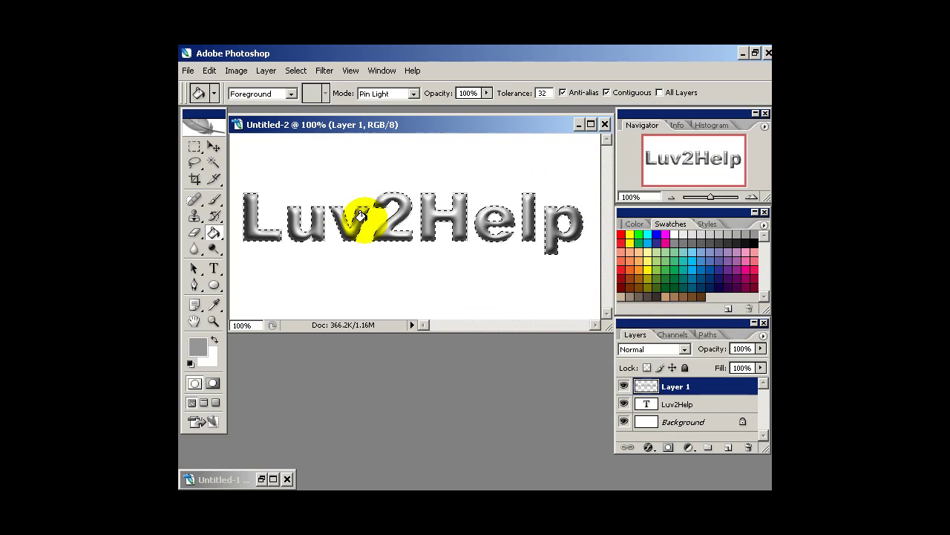
In Curves, raise the top of the tone curve and lift its lower part
left_click(239, 71)
mouse_move(242, 109)
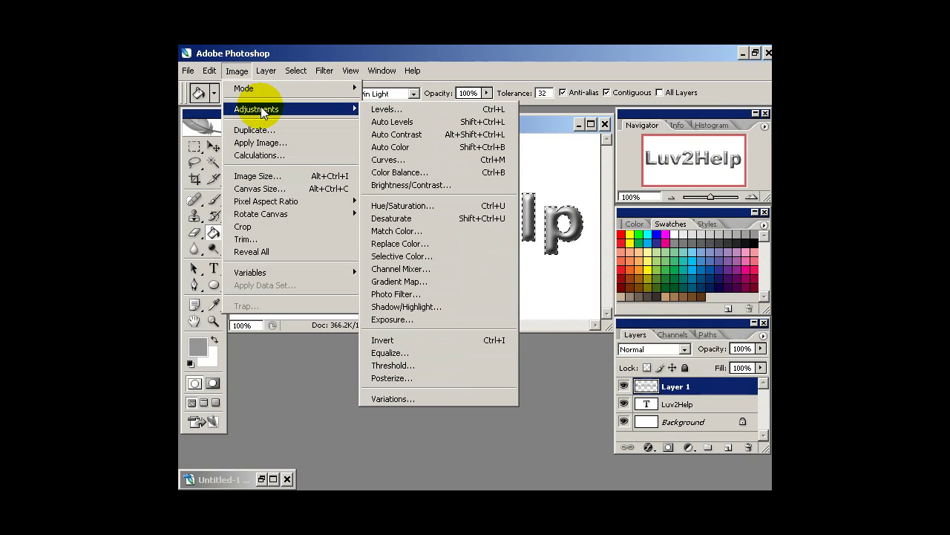
left_click(424, 159)
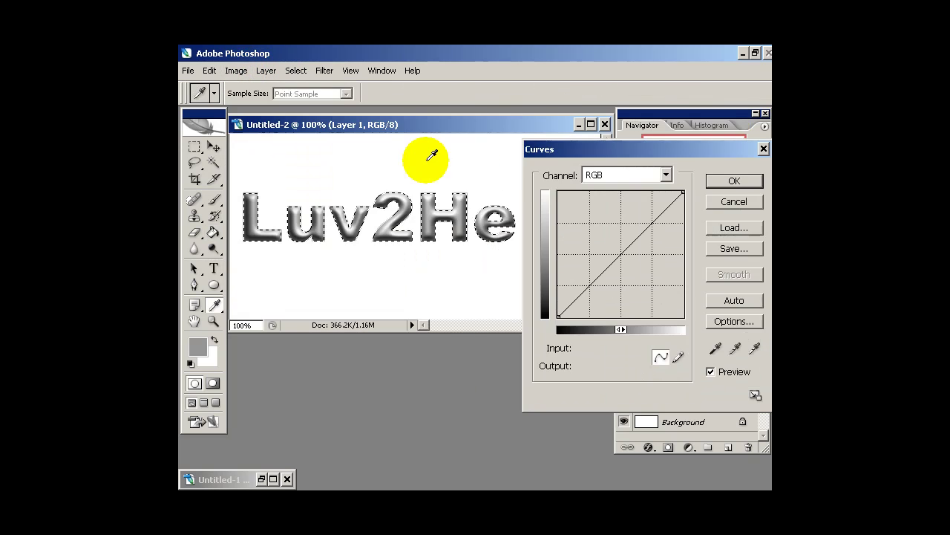
left_click_drag(620, 154, 606, 152)
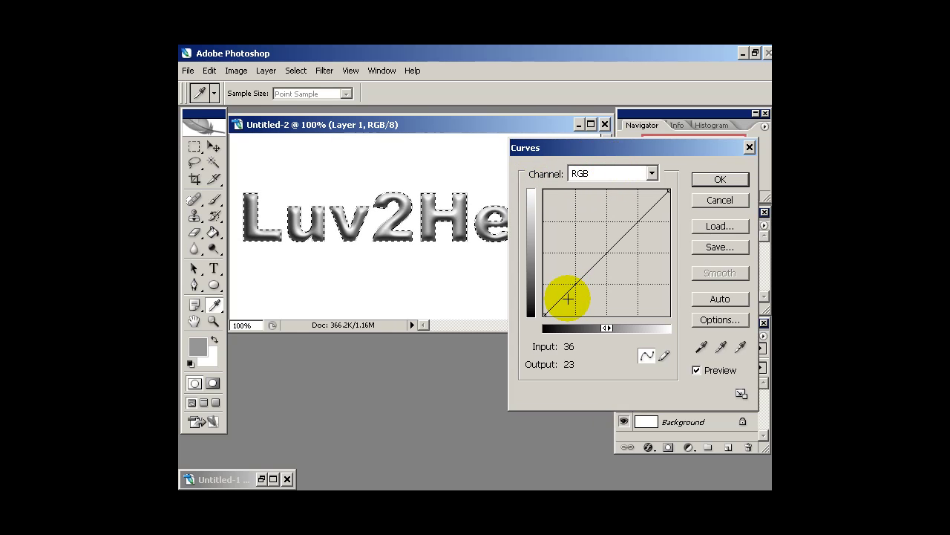
left_click_drag(569, 292, 568, 279)
Add midtone and upper points and shape the curve into a wavy S for chrome shine
left_click(603, 250)
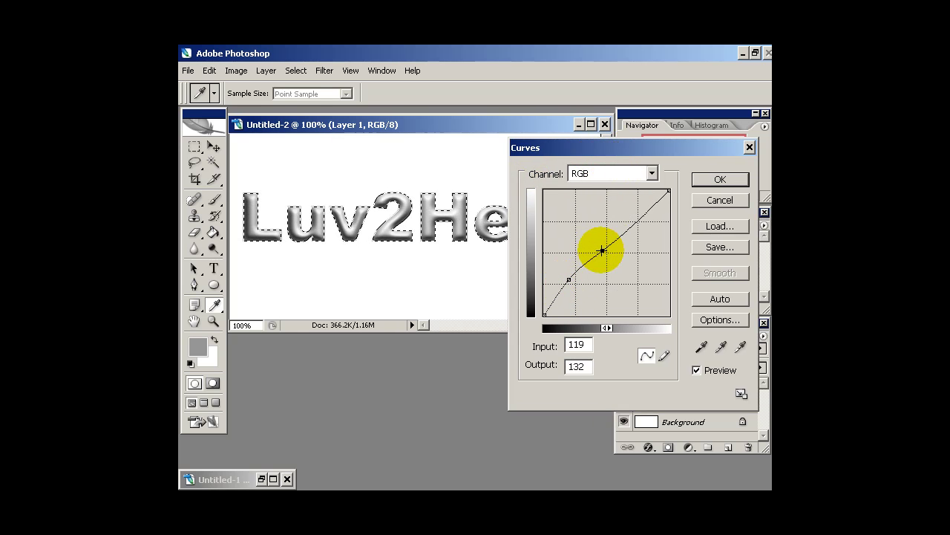
left_click(631, 224)
left_click_drag(630, 225, 627, 213)
mouse_move(602, 251)
left_mouse_down()
mouse_move(602, 263)
mouse_move(609, 256)
left_mouse_up()
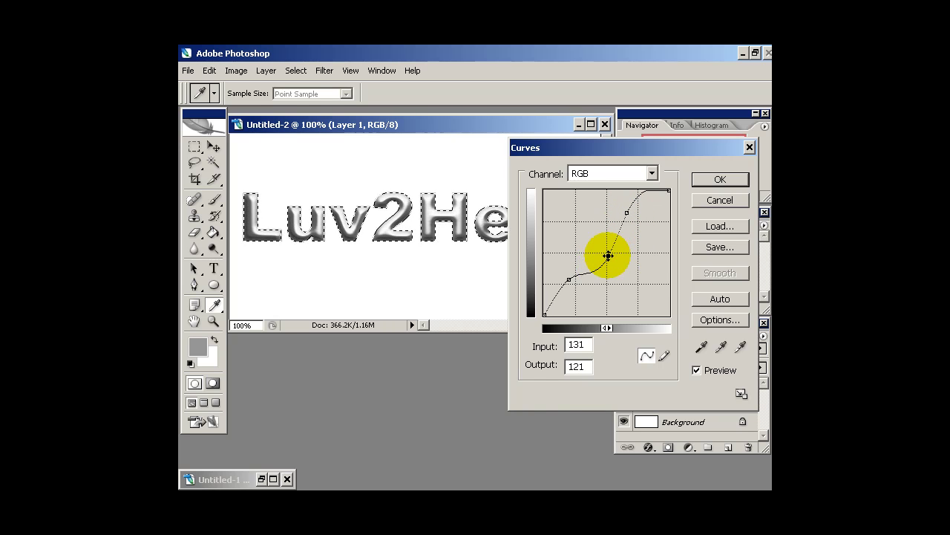
left_click(569, 279)
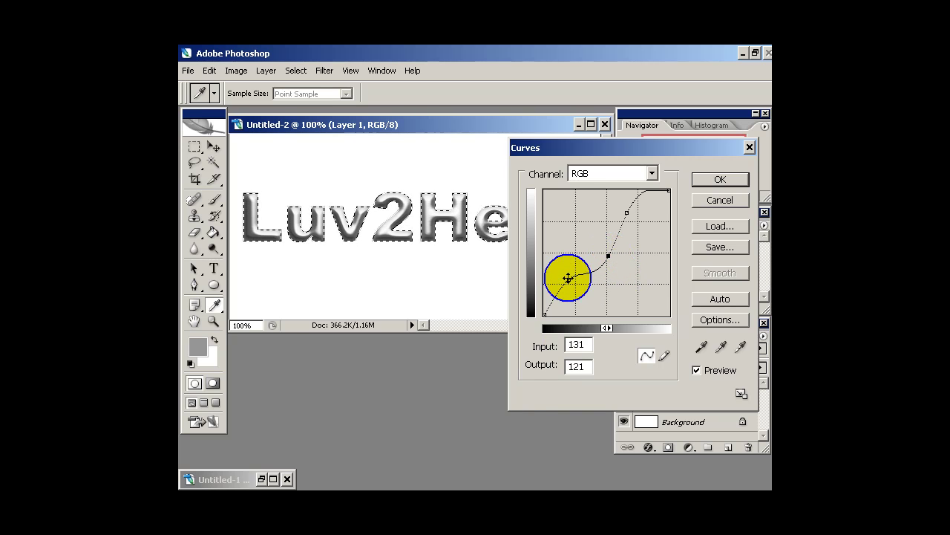
left_click(608, 255)
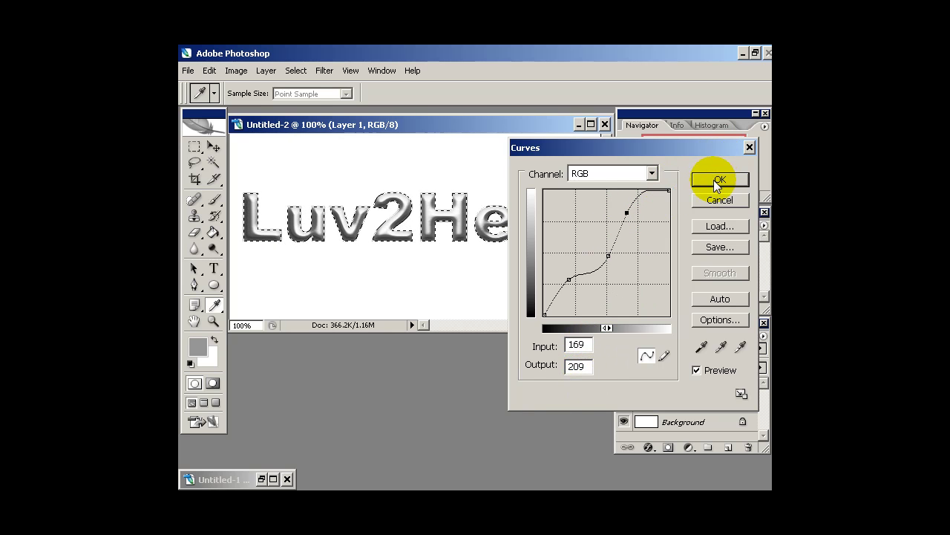
left_click(667, 190)
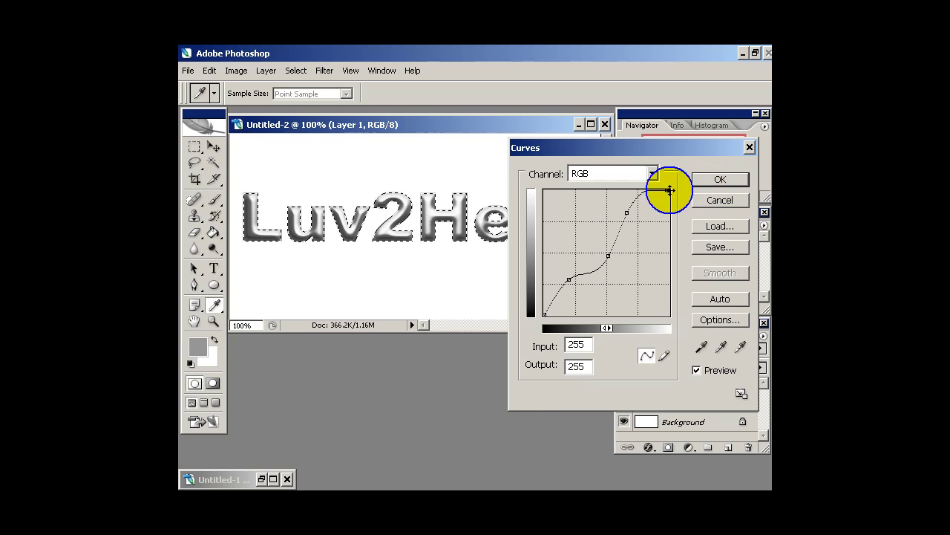
left_click(546, 313)
Apply the curve, expand the letter selection by 1 pixel, and add a new Layer 2
left_click(721, 180)
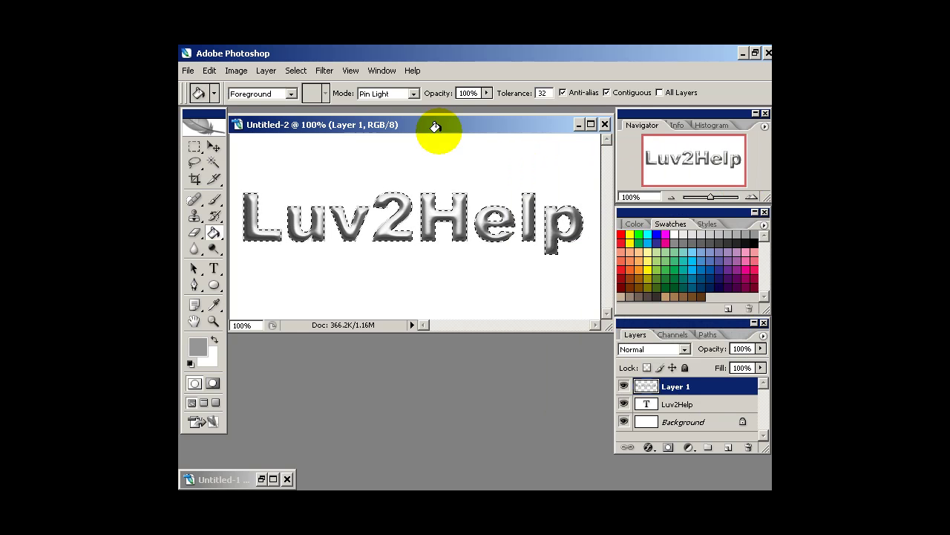
left_click(294, 74)
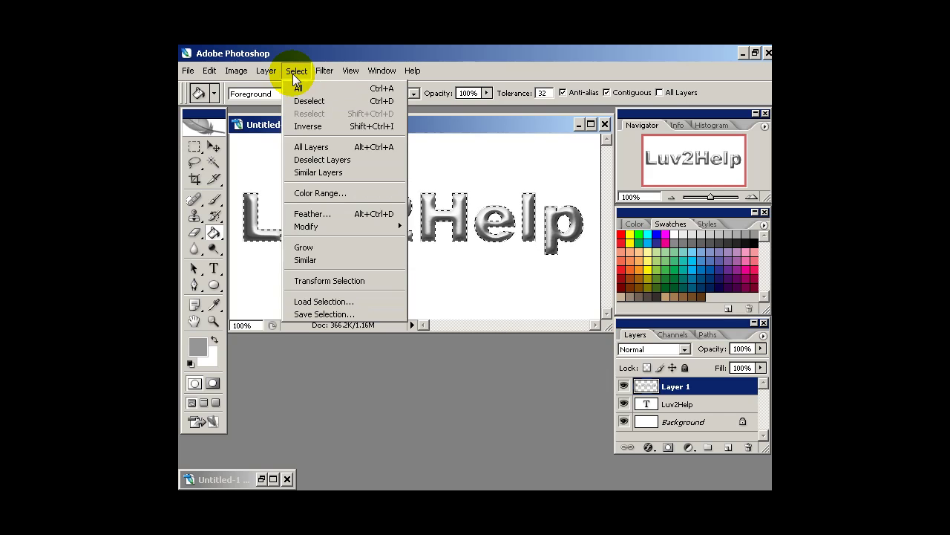
mouse_move(389, 227)
left_click(435, 252)
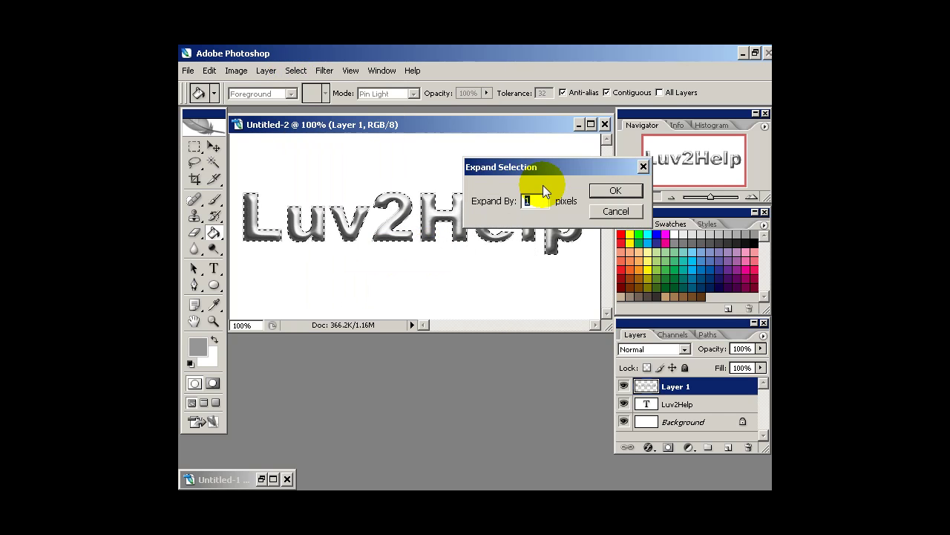
left_click(613, 194)
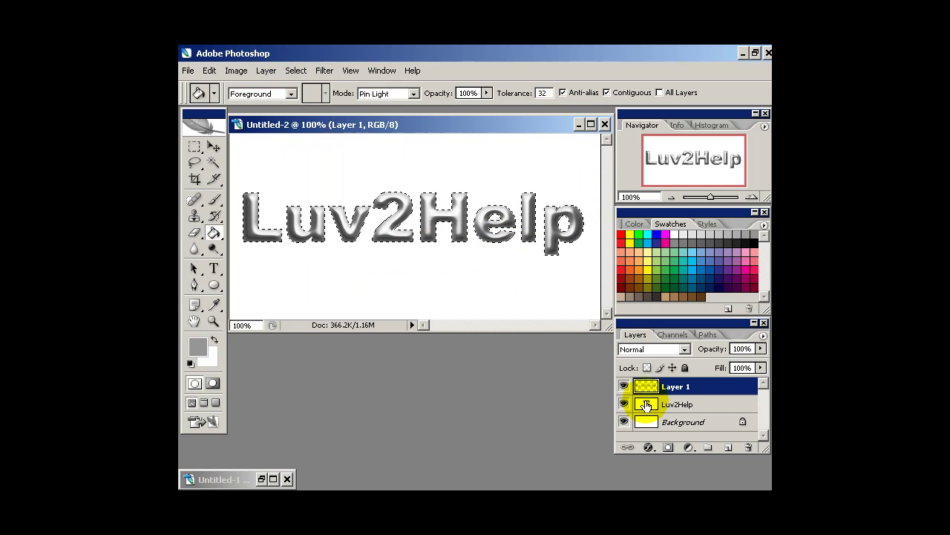
left_click(728, 448)
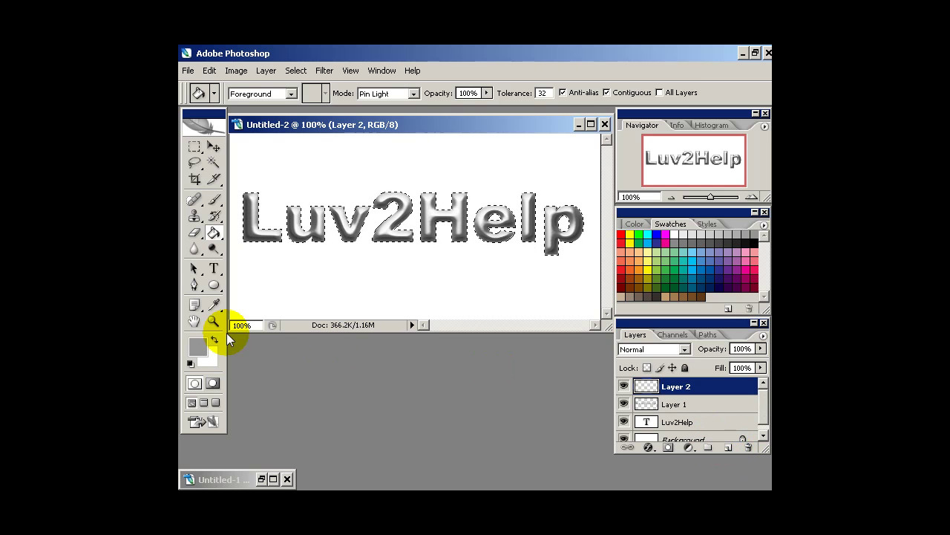
Fill the expanded selection with white on Layer 2, then restore black as foreground colour
key("d")
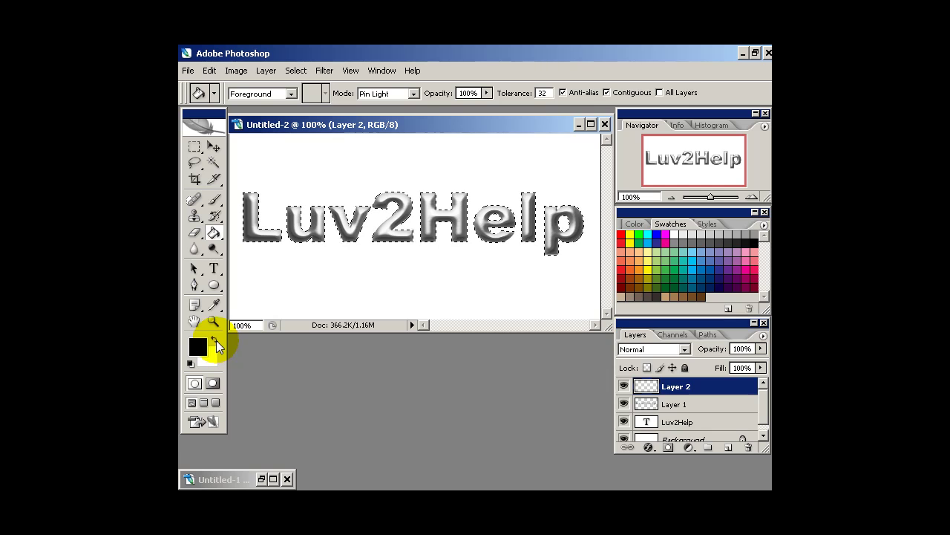
left_click(216, 340)
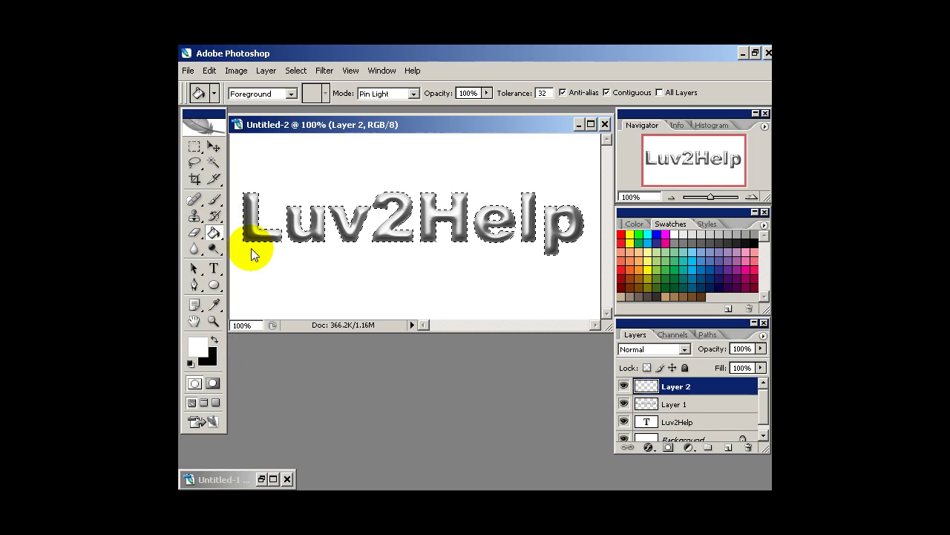
left_click(248, 216)
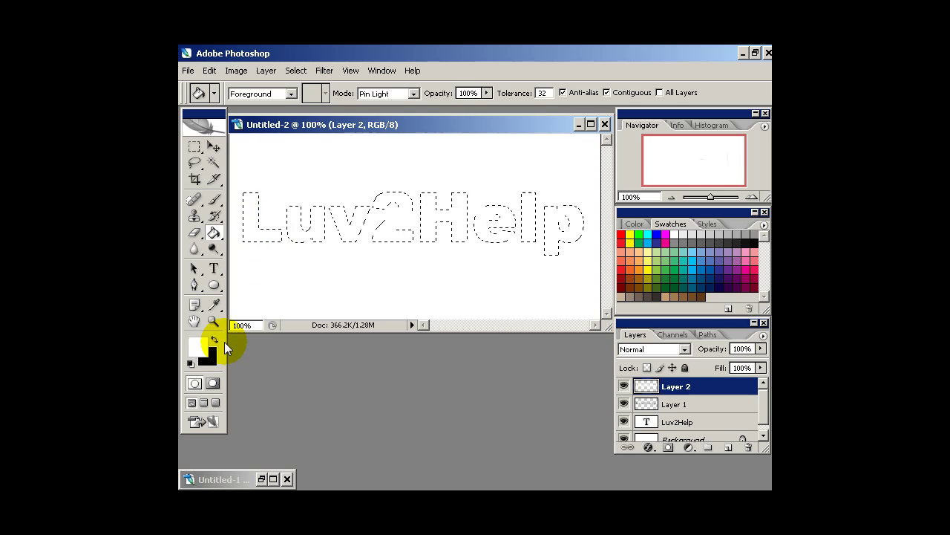
left_click(216, 342)
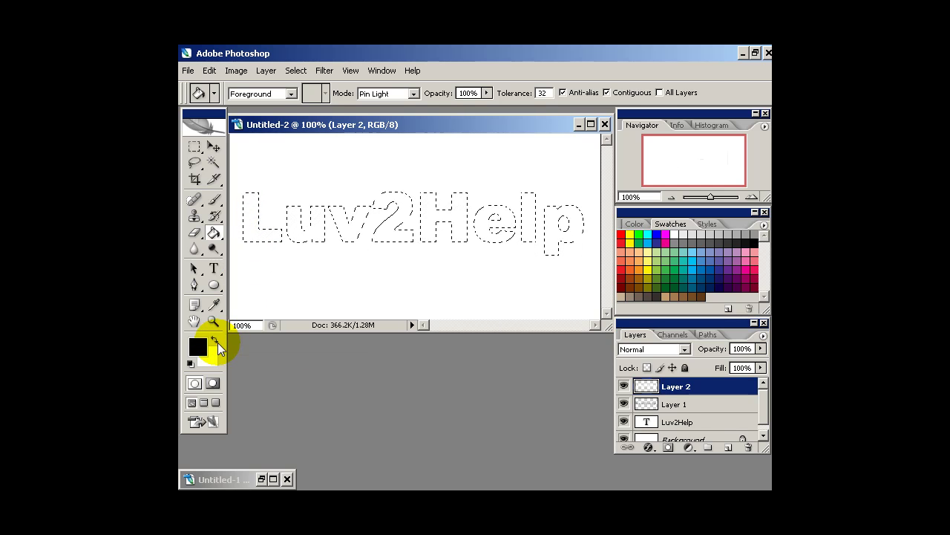
Apply the Stained Glass filter with Border Thickness 5, Cell Size 8 and Light Intensity 10
left_click(326, 71)
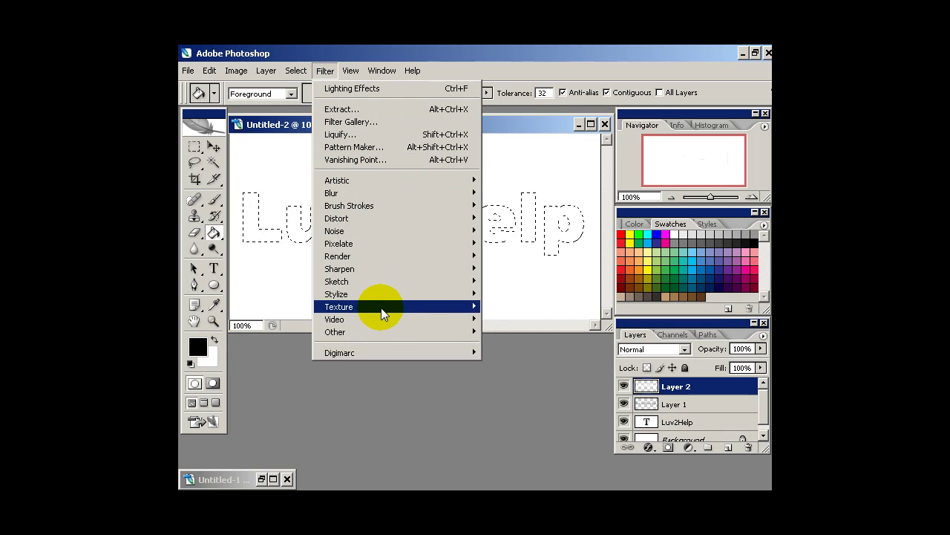
mouse_move(388, 308)
left_click(518, 357)
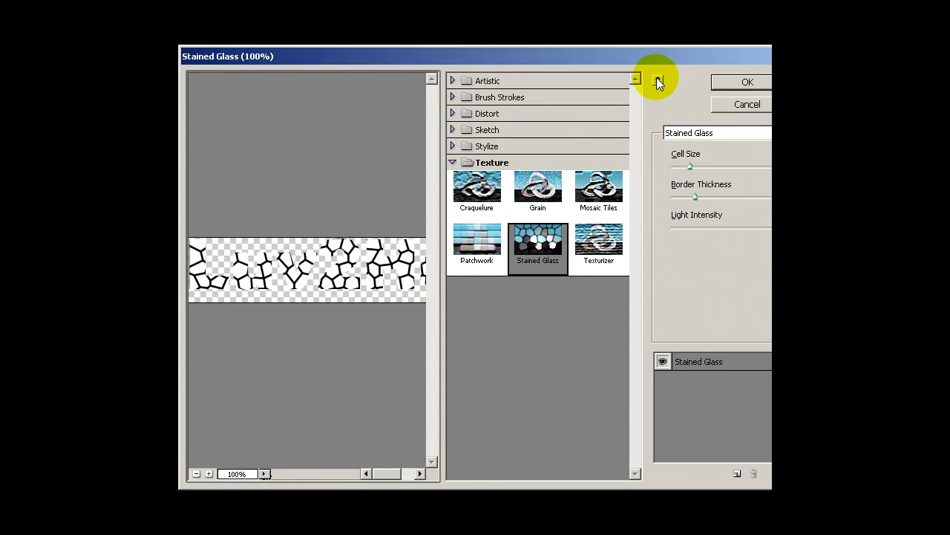
left_click(657, 79)
left_click_drag(675, 57, 588, 55)
double_click(715, 187)
type("5")
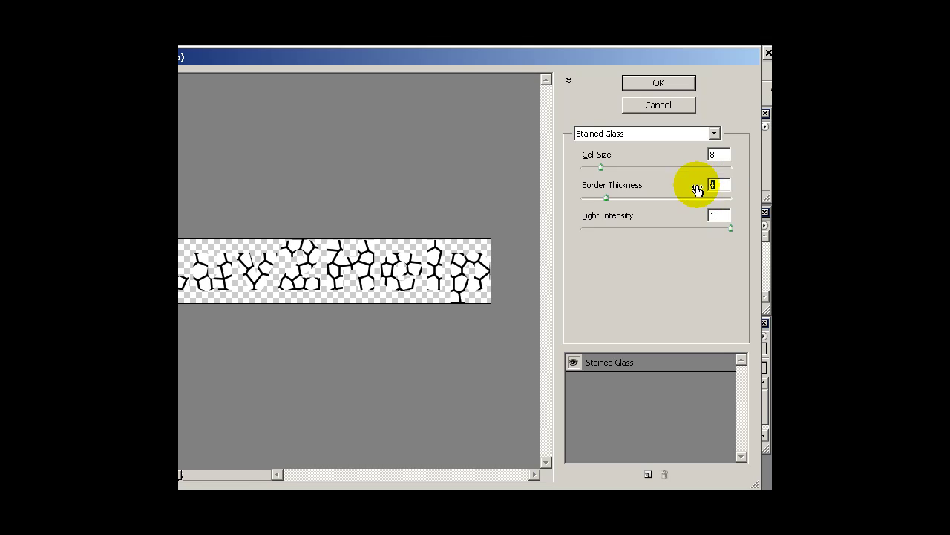
left_click(721, 154)
left_click(668, 84)
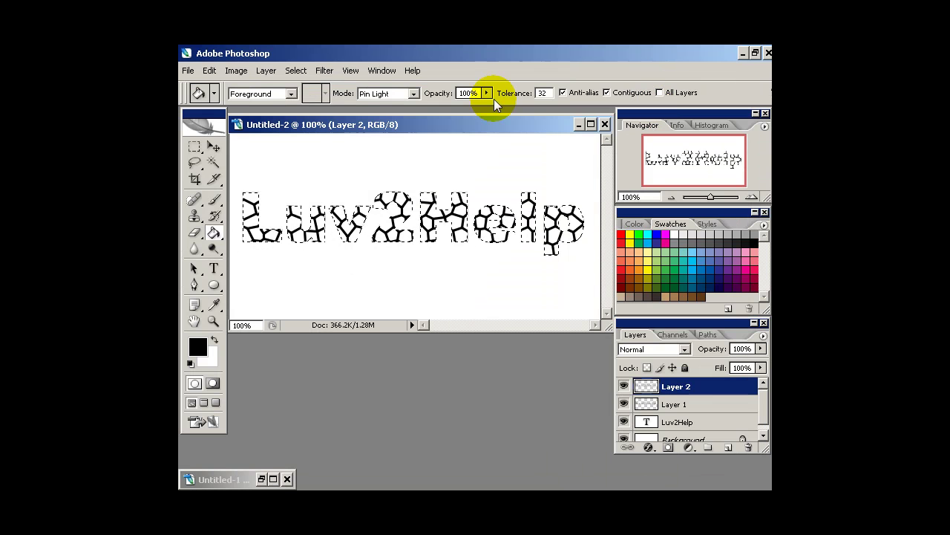
Select the white cells with Color Range and Pin Light fill them with grey inside the letters
left_click(295, 71)
left_click(319, 193)
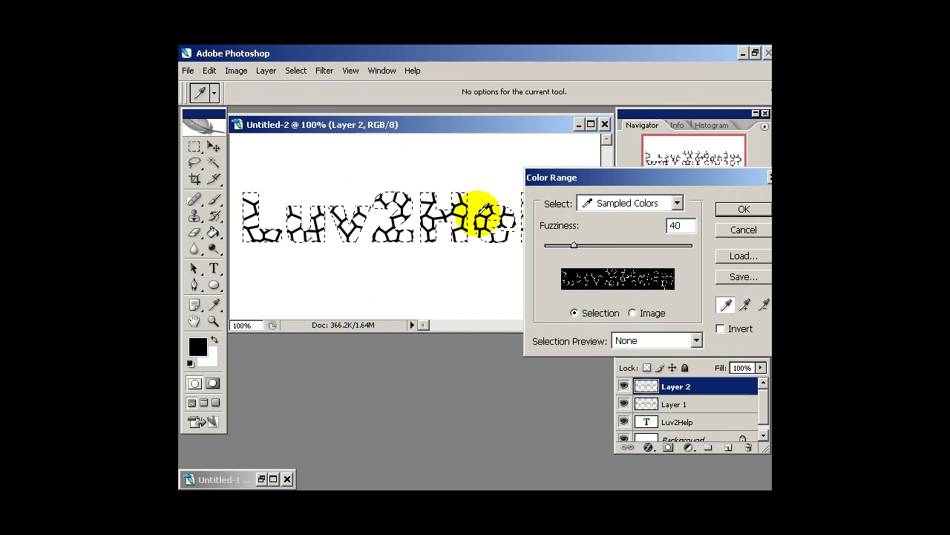
left_click(604, 278)
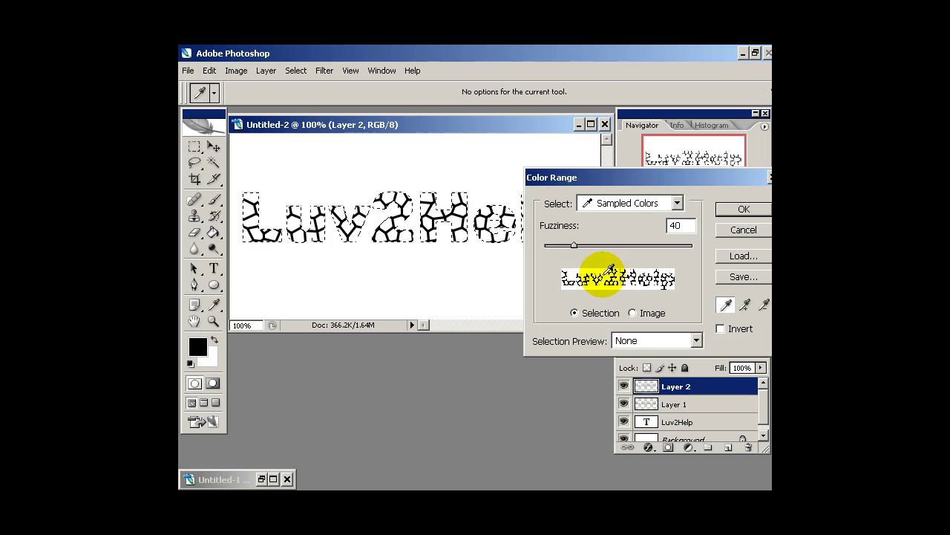
left_click(606, 273)
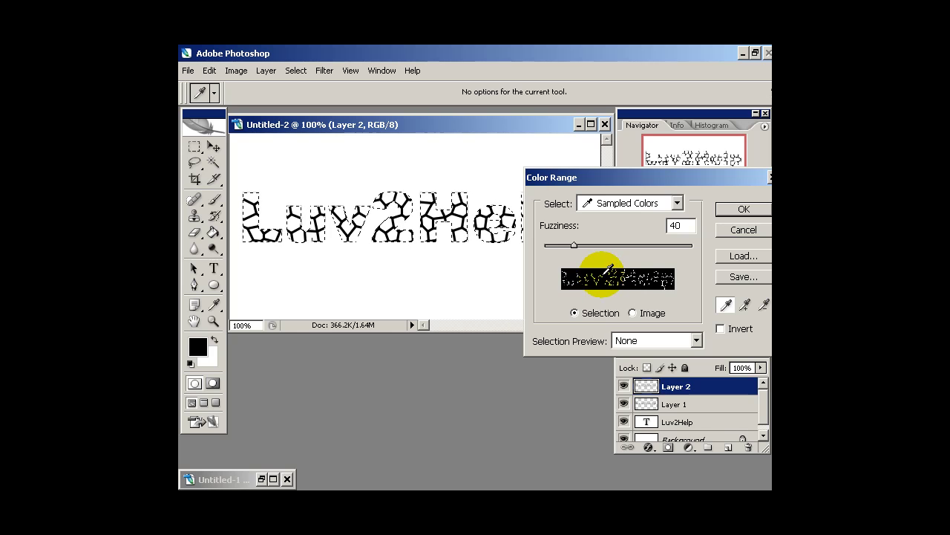
left_click(605, 273)
left_click(602, 274)
left_click(607, 274)
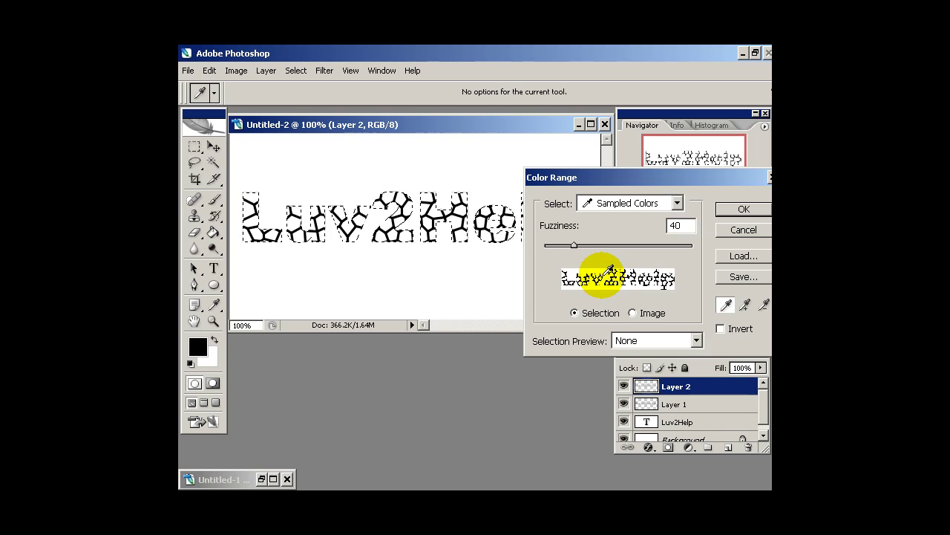
left_click(742, 209)
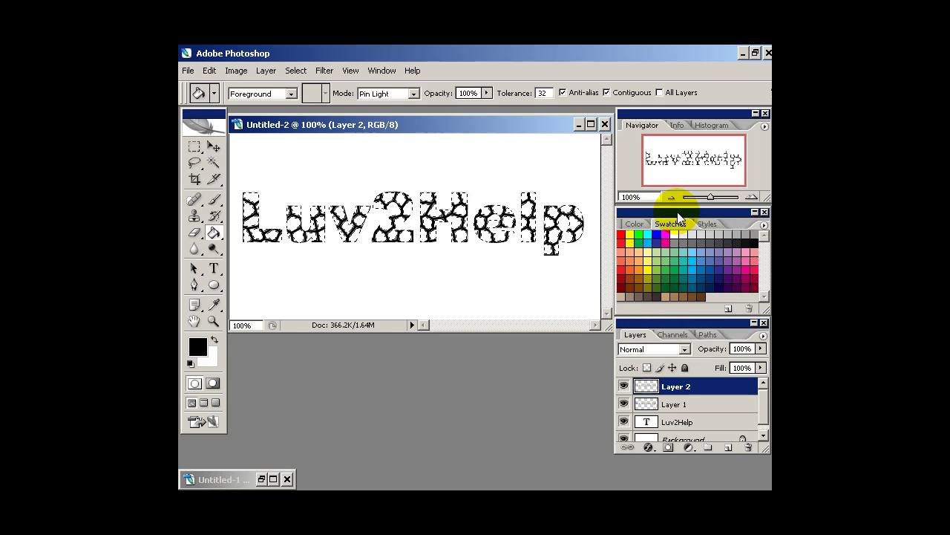
left_click(384, 196)
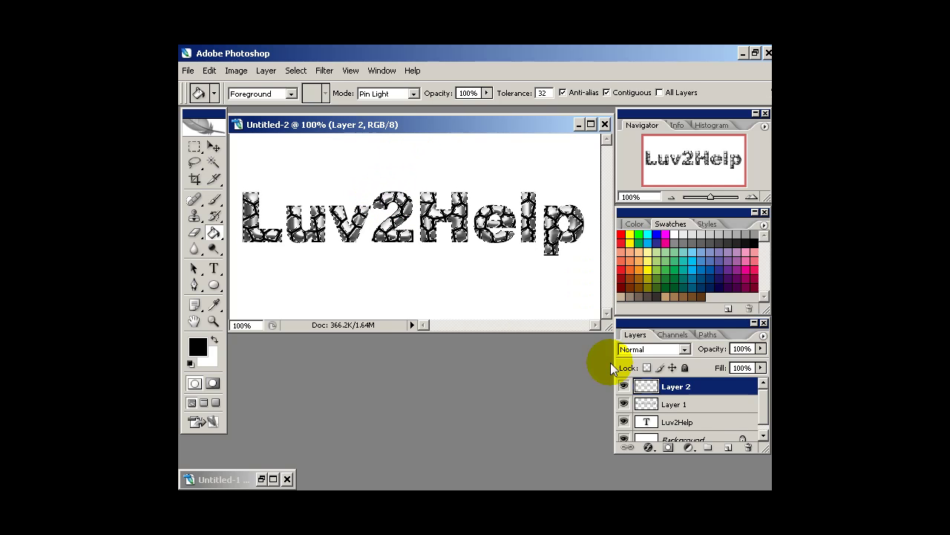
Add an Inner Bevel and Emboss style to Layer 2 with 1000% depth and 1 px size
right_click(712, 387)
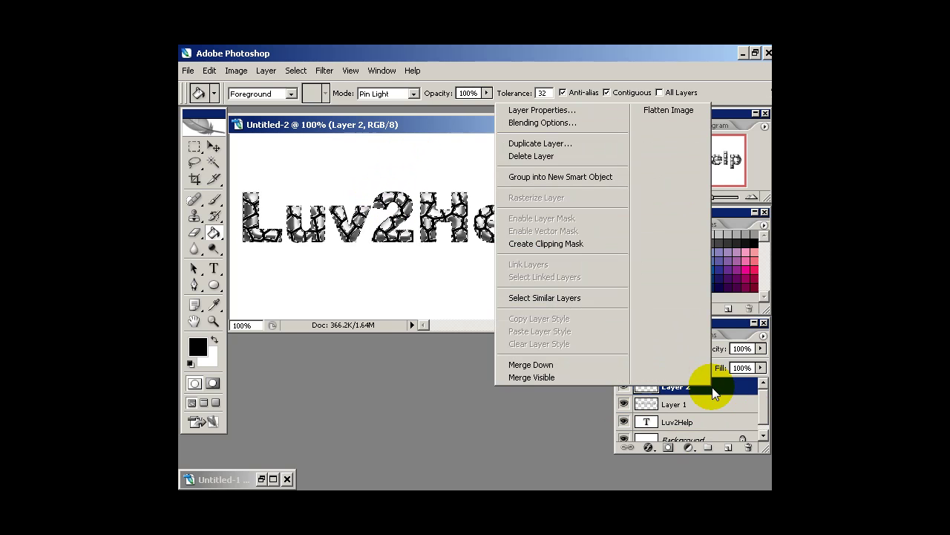
left_click(542, 123)
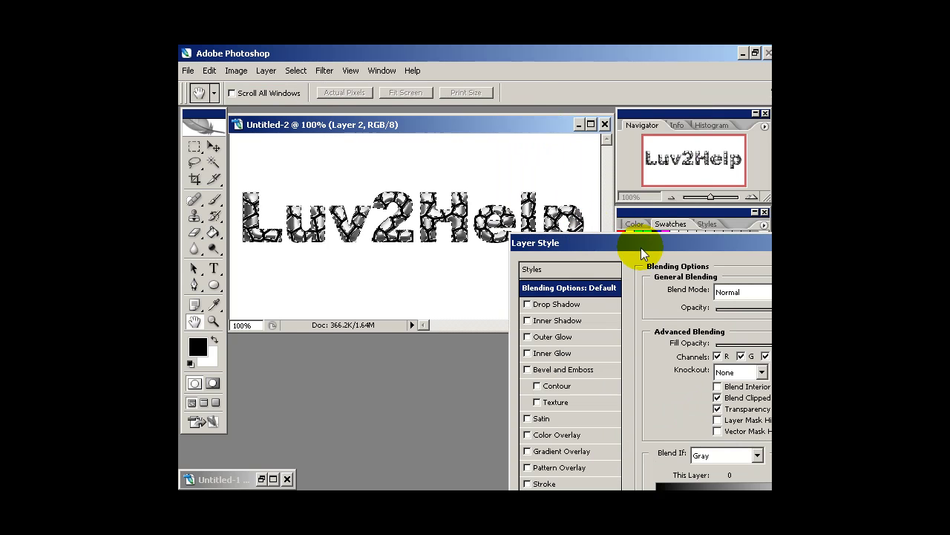
left_click_drag(639, 247, 447, 105)
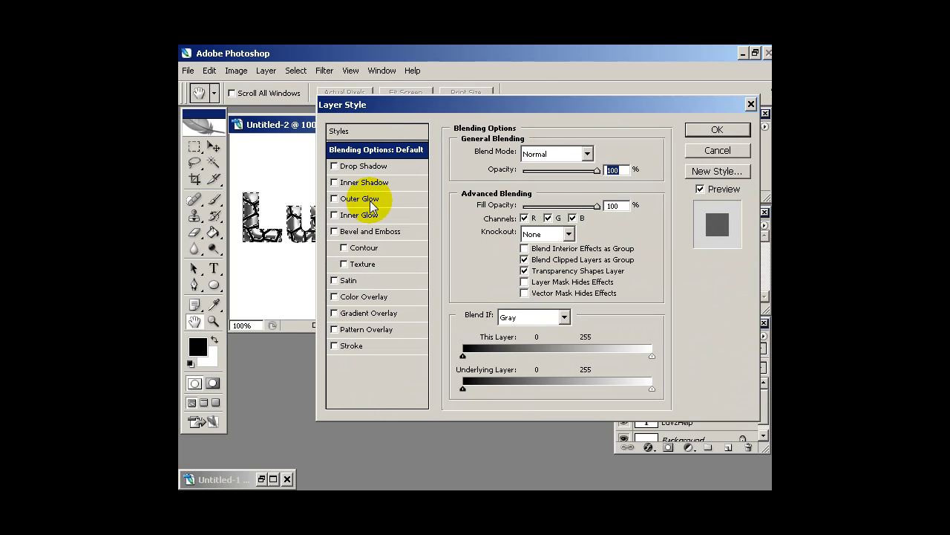
left_click(359, 232)
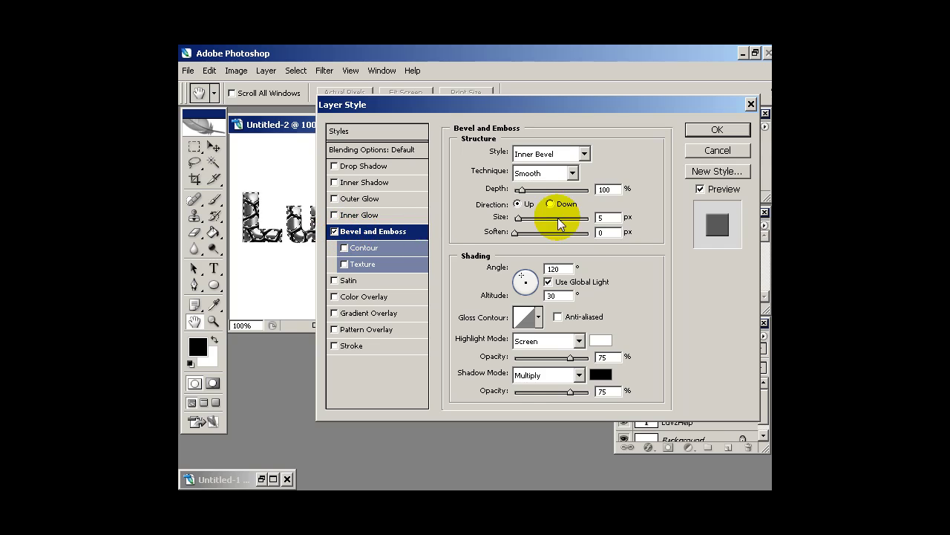
left_click_drag(522, 190, 616, 191)
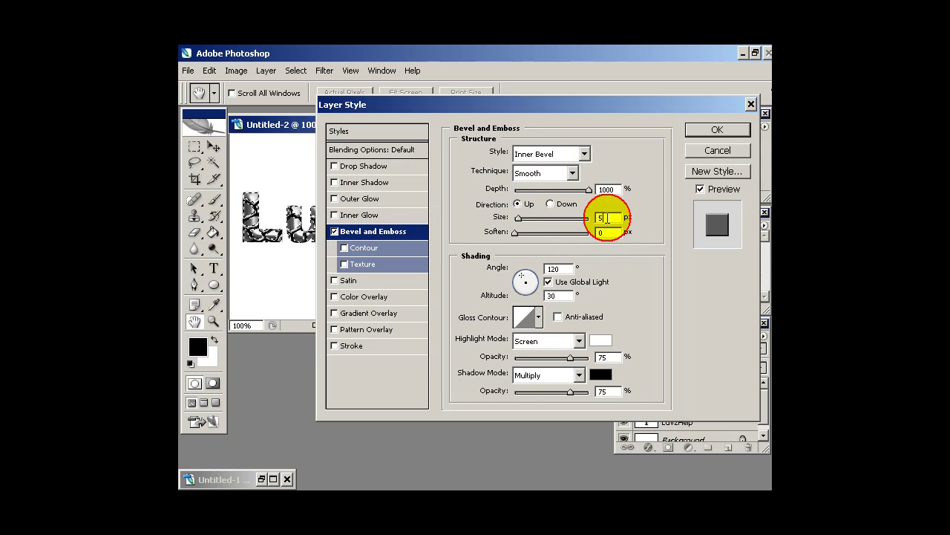
double_click(607, 218)
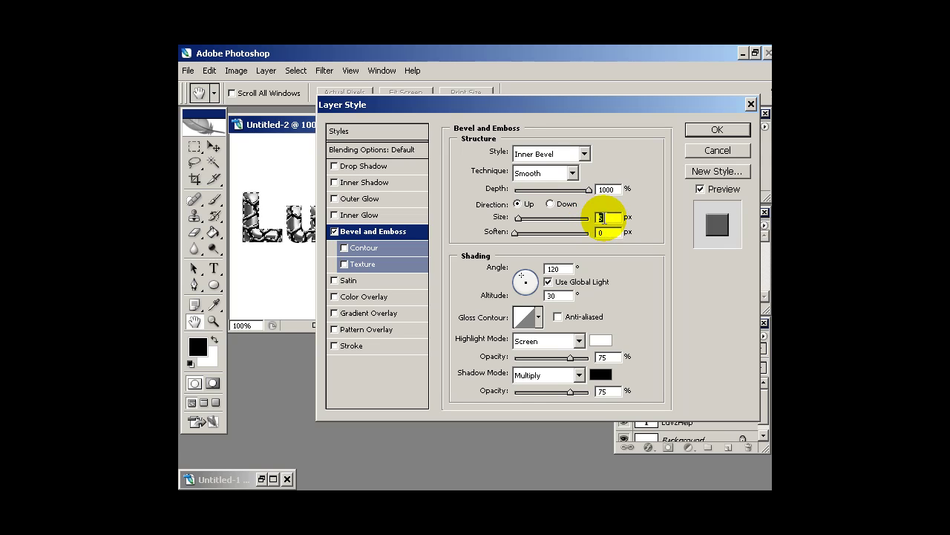
type("2")
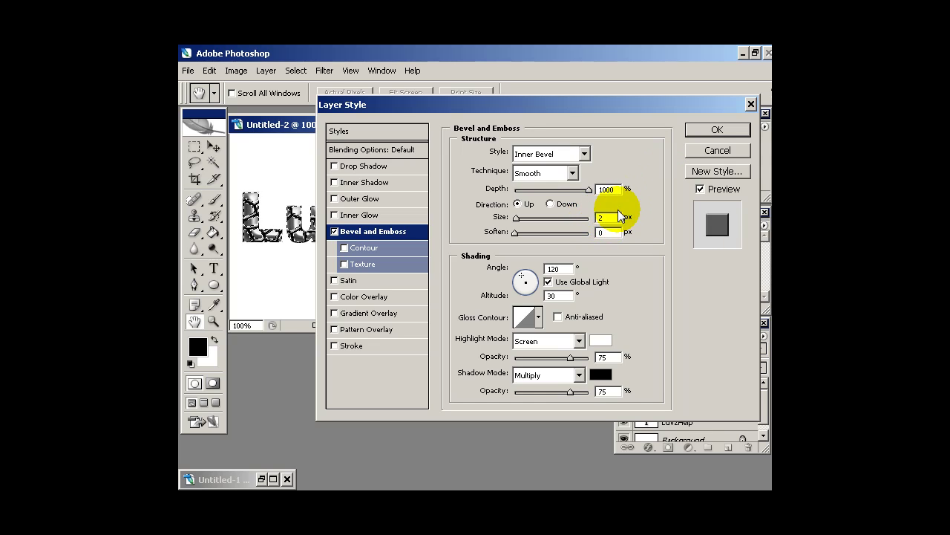
double_click(606, 217)
type("1")
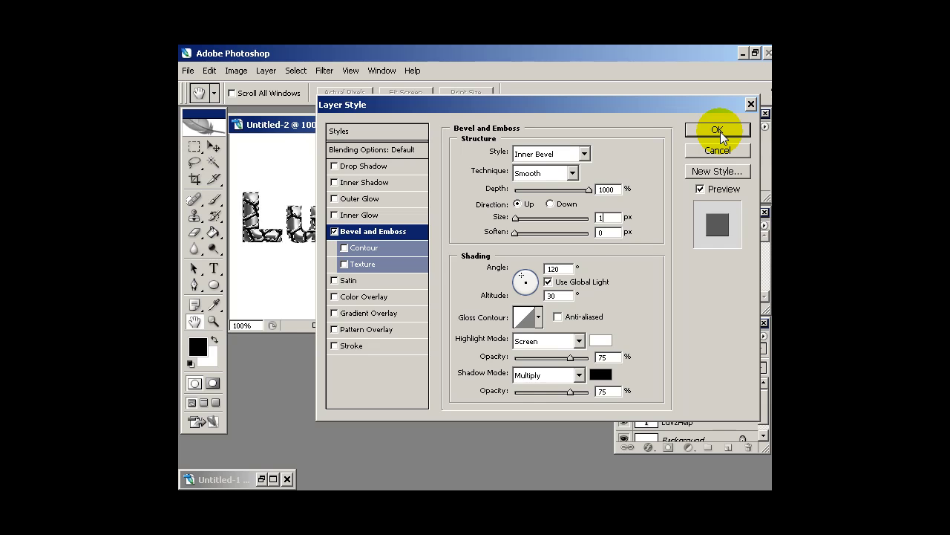
left_click(717, 131)
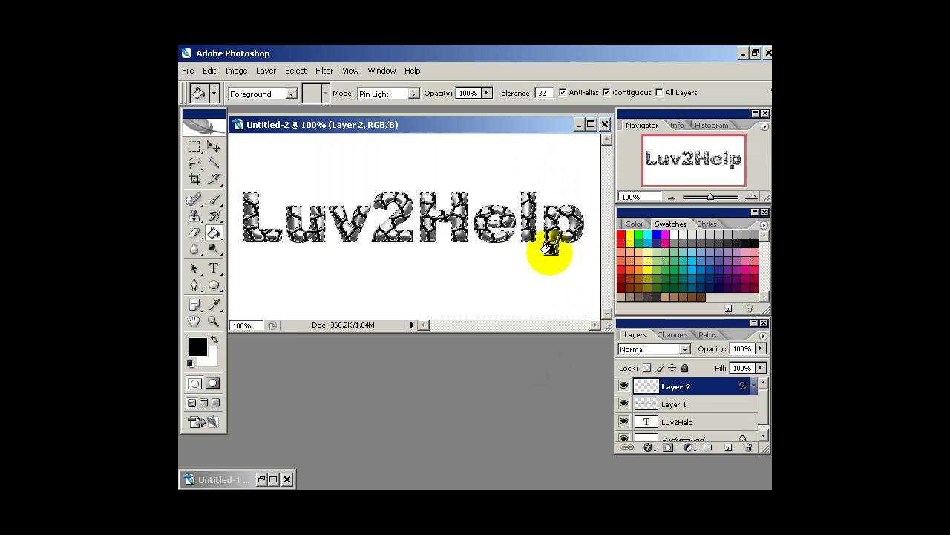
On Layer 1, open Hue/Saturation and turn on Colorize
left_click(674, 405)
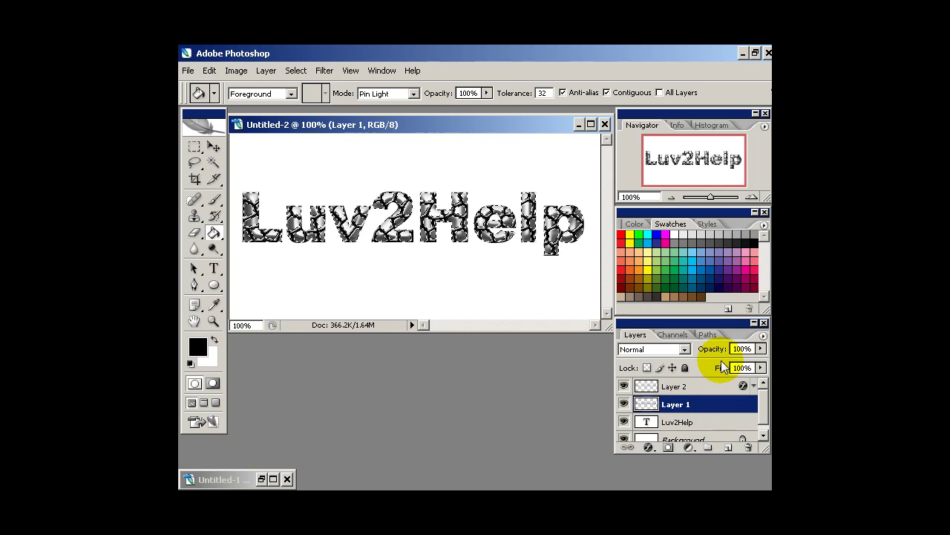
left_click(237, 70)
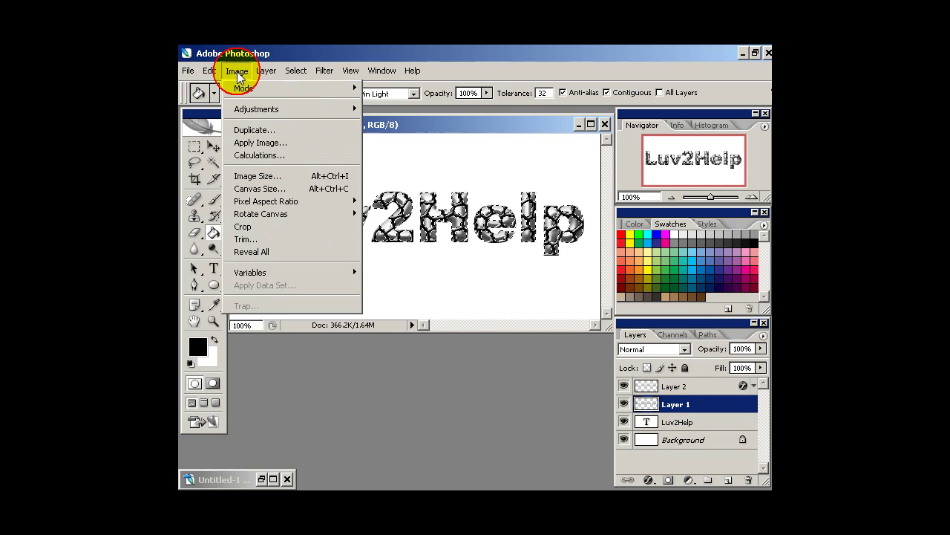
mouse_move(248, 110)
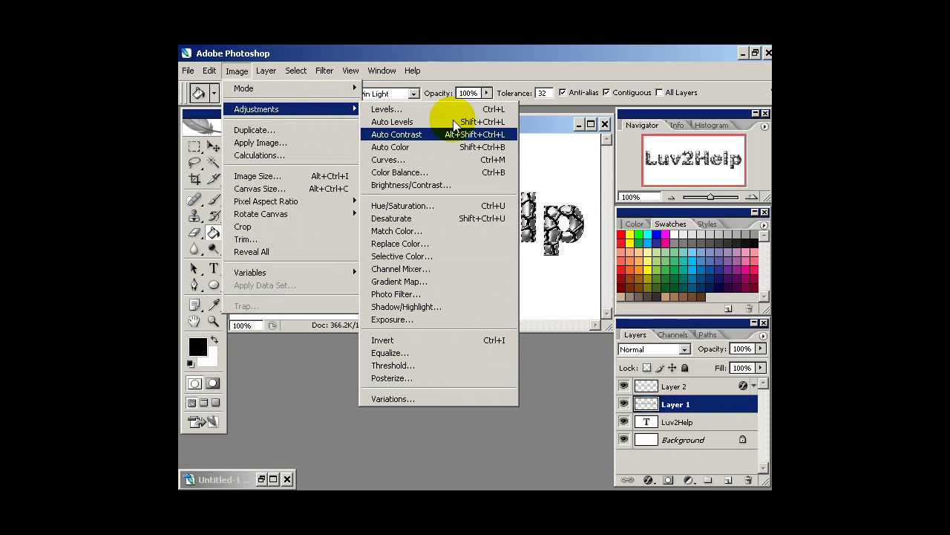
left_click(438, 206)
left_click_drag(525, 195, 554, 129)
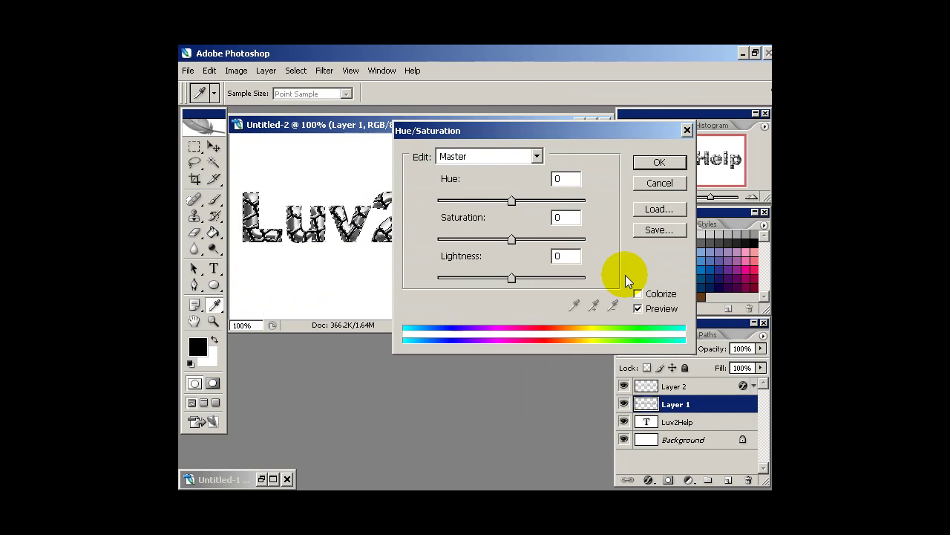
left_click(638, 294)
Set Hue to 121 and Saturation to 84 to turn the glass green
left_click_drag(473, 239, 536, 240)
left_click_drag(437, 200, 483, 205)
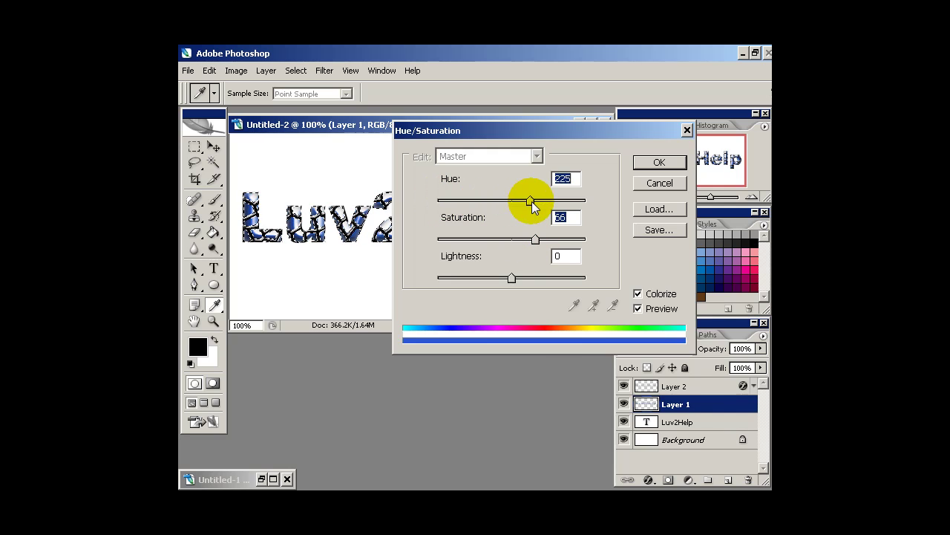
left_click_drag(531, 201, 486, 201)
left_click_drag(534, 238, 561, 242)
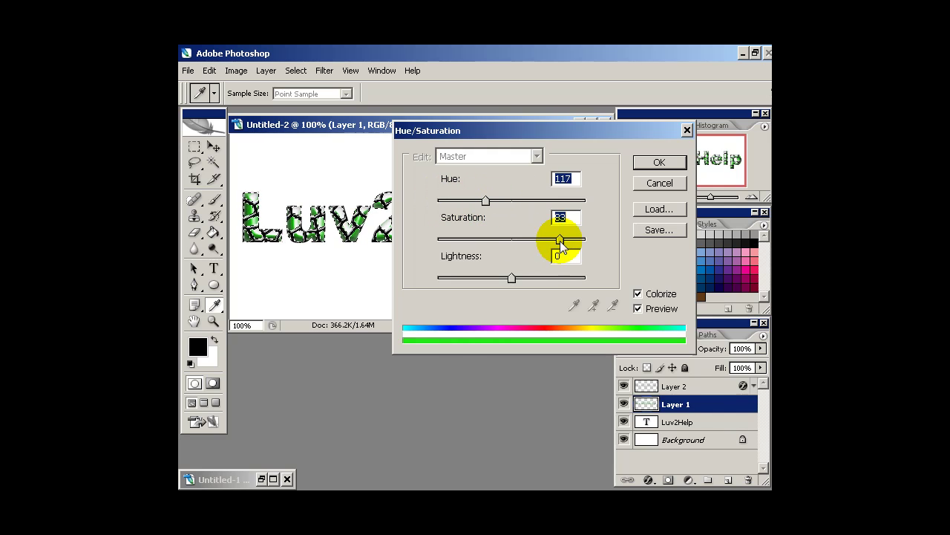
left_click_drag(486, 200, 487, 200)
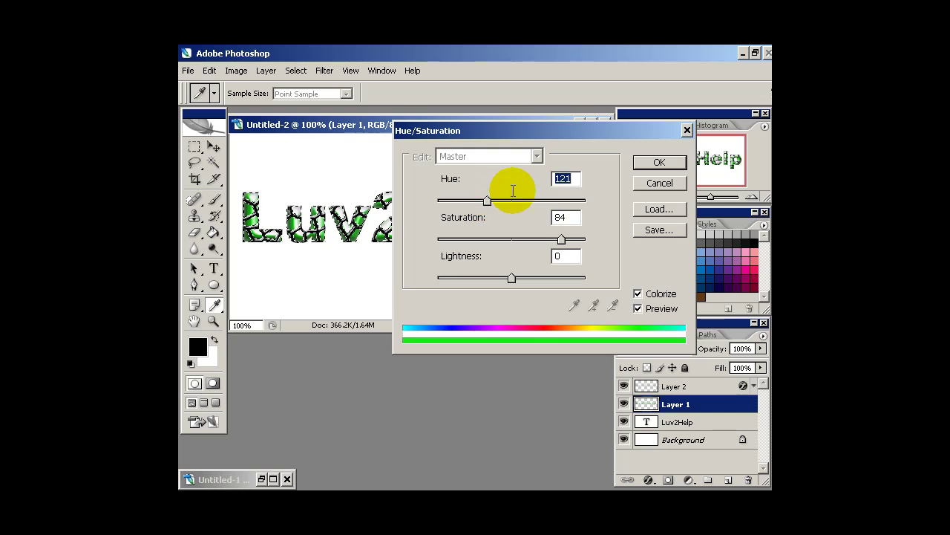
left_click(642, 167)
key("g")
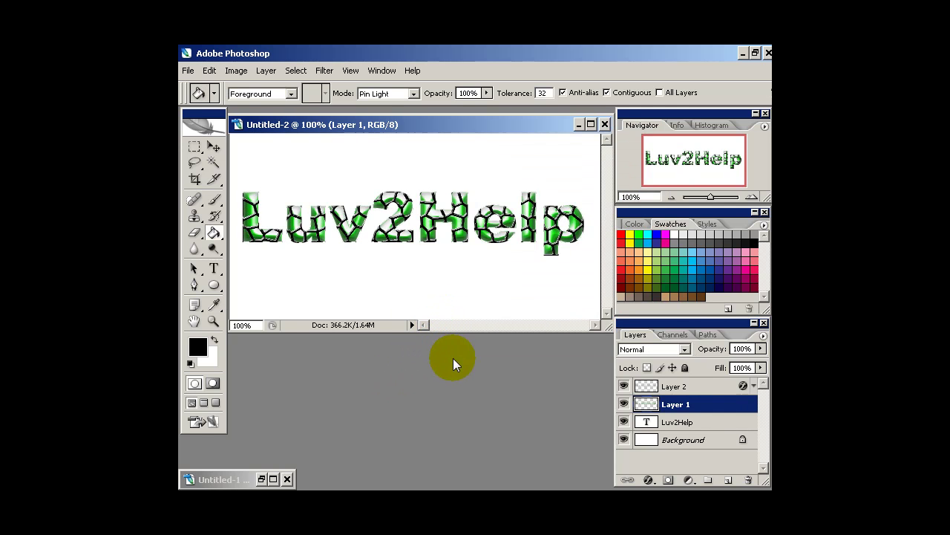
Open Blending Options for the Luv2Help text layer and enable Drop Shadow
left_click(689, 425)
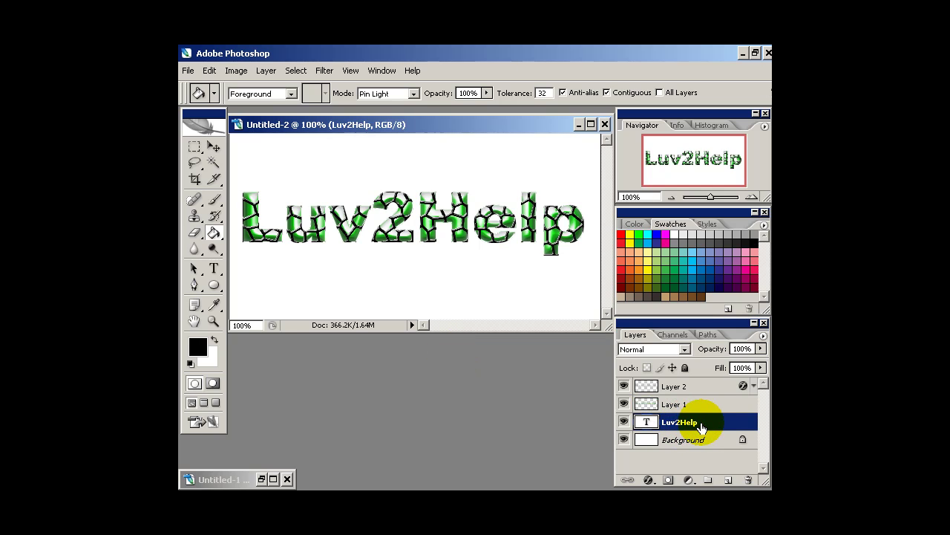
right_click(694, 427)
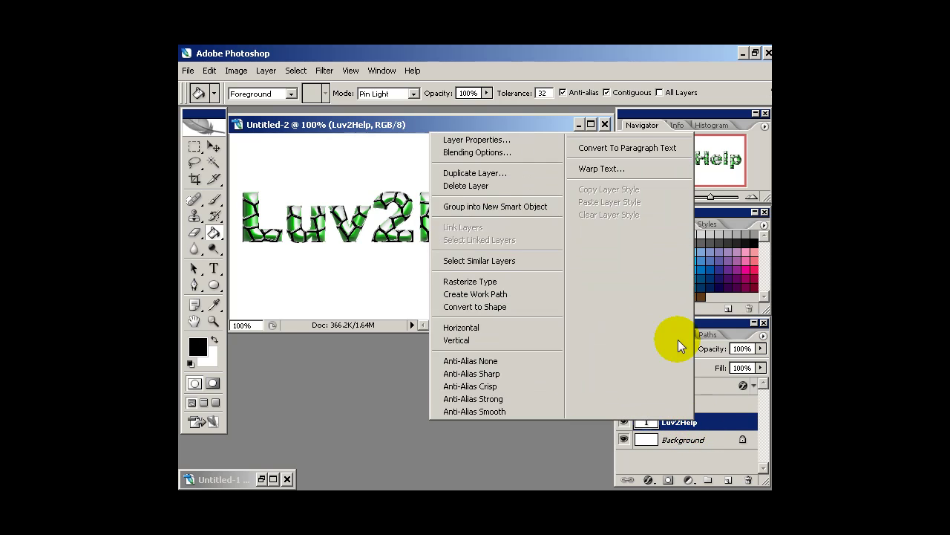
left_click(521, 148)
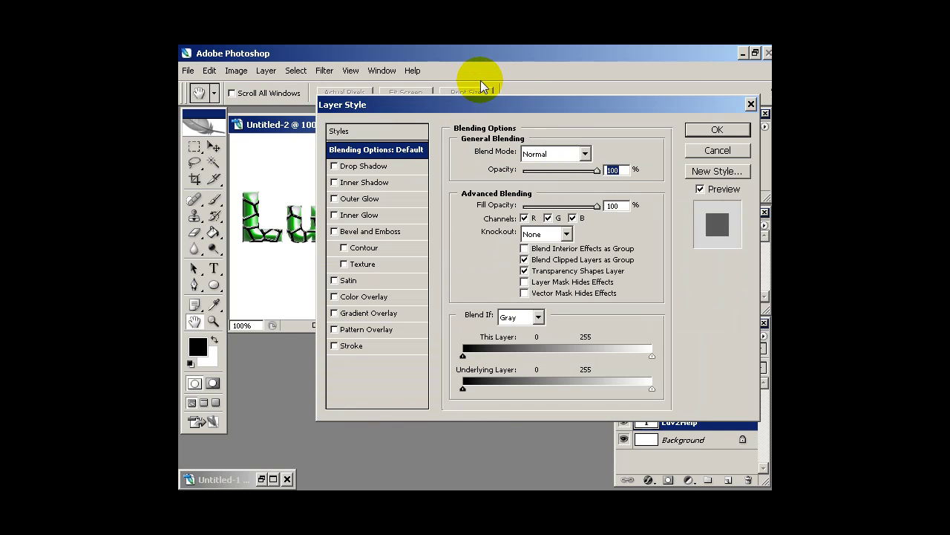
left_click_drag(481, 80, 475, 75)
left_click(364, 142)
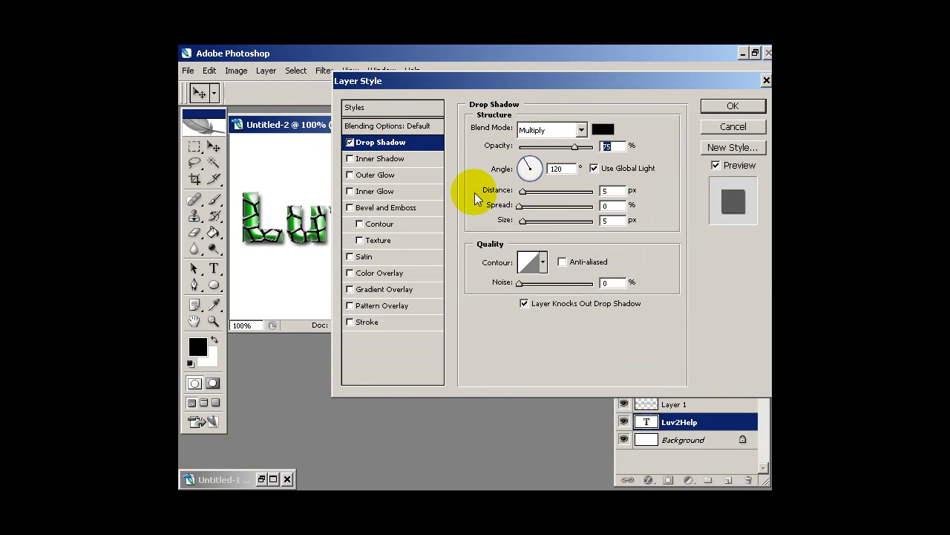
Set the drop shadow to a 90° angle, 15 px distance and 15 px size, and apply it
left_click_drag(541, 168, 531, 163)
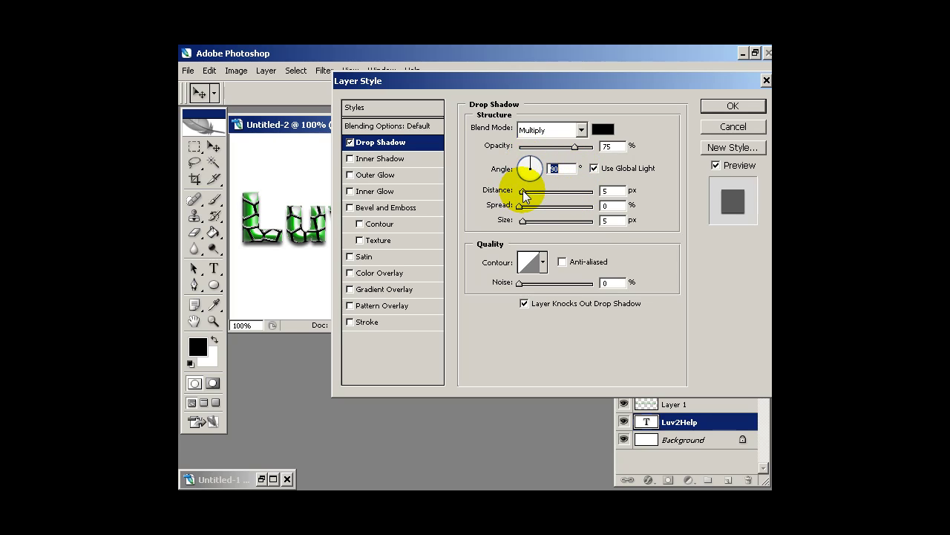
double_click(632, 190)
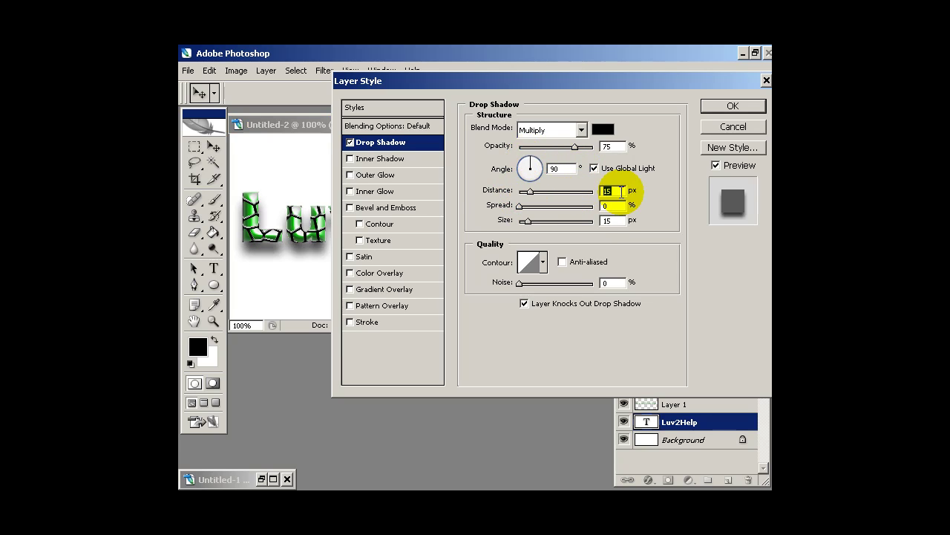
type("15")
double_click(614, 221)
type("15")
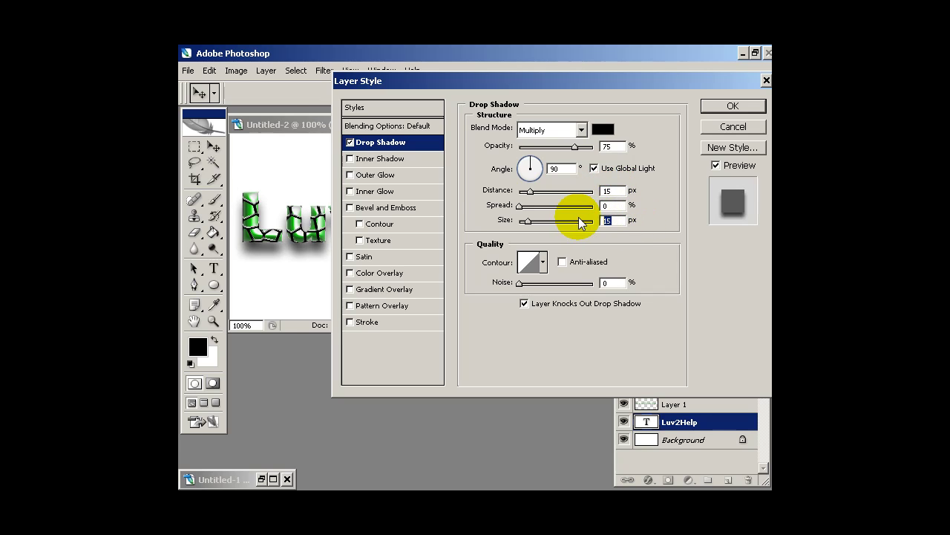
double_click(607, 205)
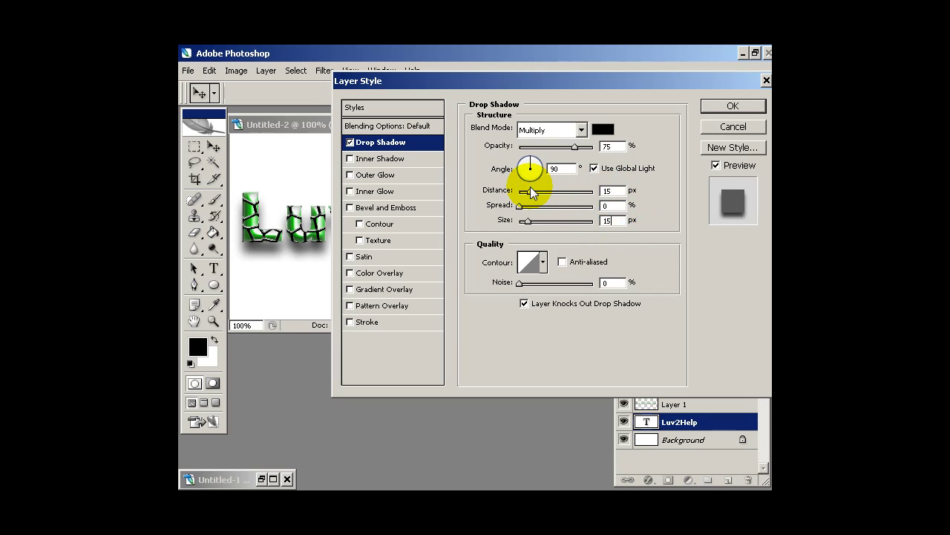
left_click(731, 107)
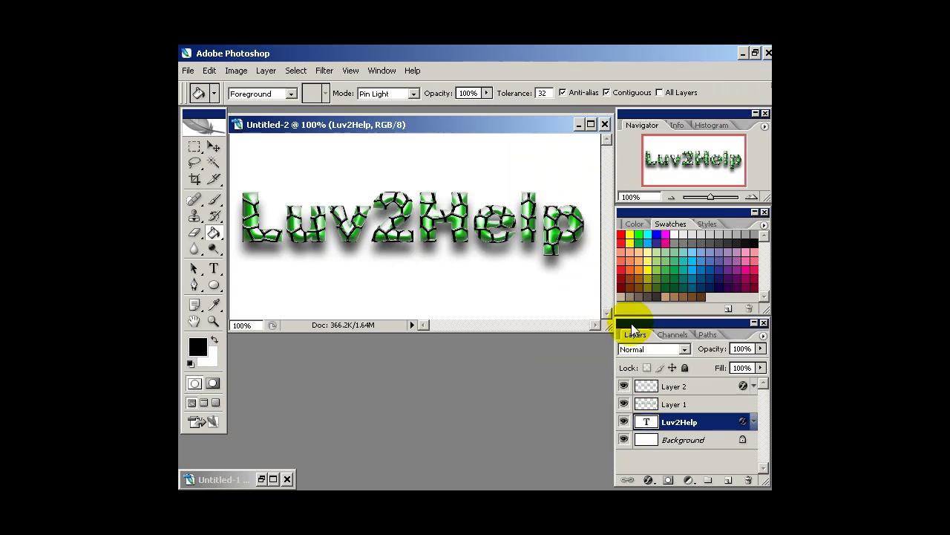
left_click(706, 404)
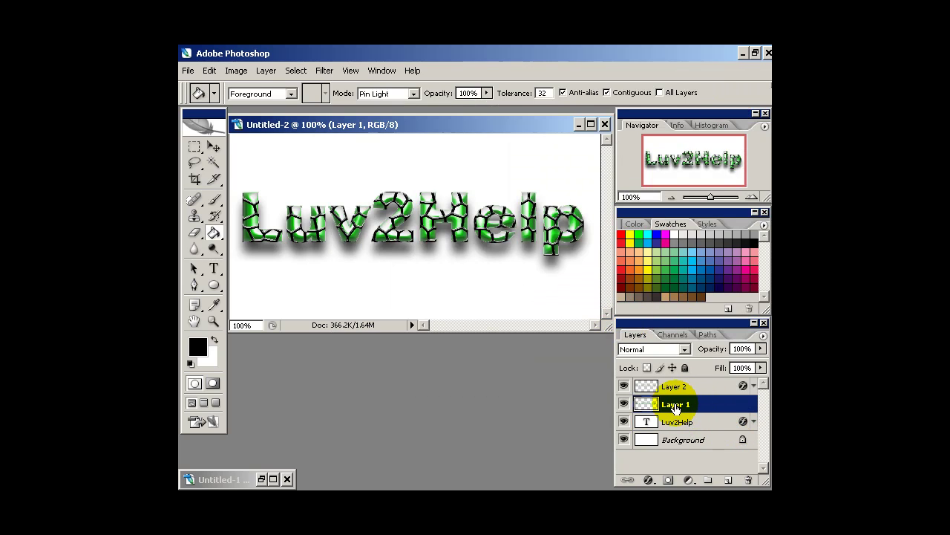
Apply a multi-point S-shaped Curves adjustment to Layer 1 to boost the glass contrast
left_click(236, 71)
mouse_move(257, 109)
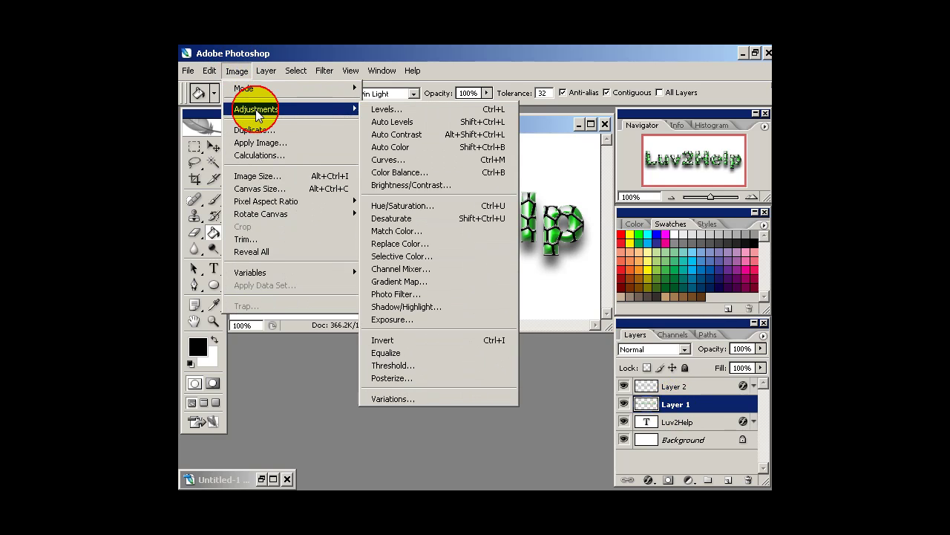
left_click(454, 159)
left_click_drag(575, 291, 607, 278)
left_click(628, 232)
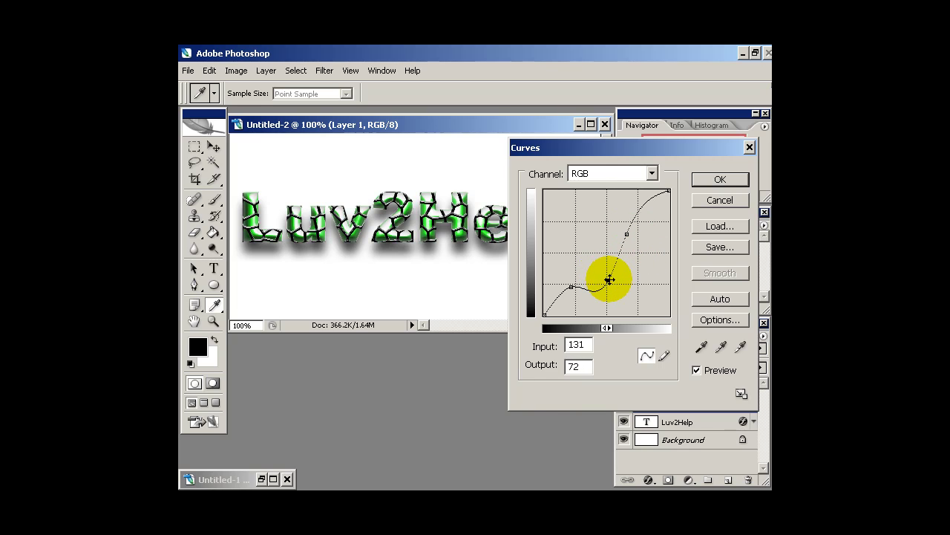
left_click_drag(628, 233, 635, 244)
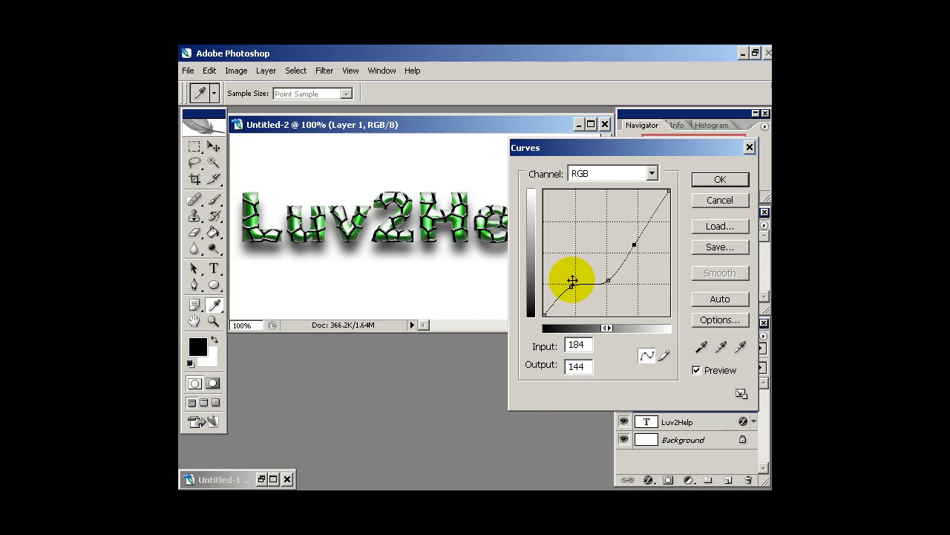
mouse_move(572, 286)
left_mouse_down()
mouse_move(573, 295)
mouse_move(564, 285)
mouse_move(573, 278)
left_mouse_up()
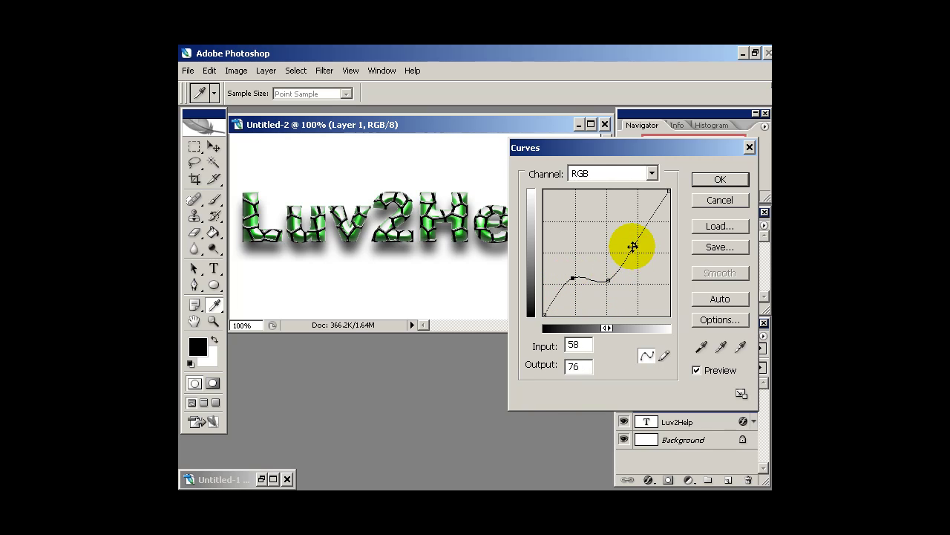
left_click_drag(633, 245, 594, 291)
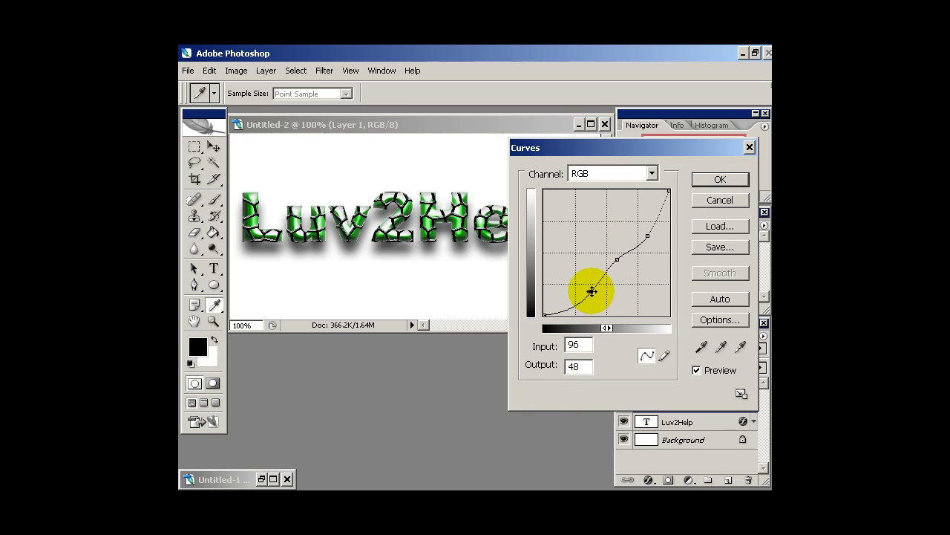
left_click(617, 258)
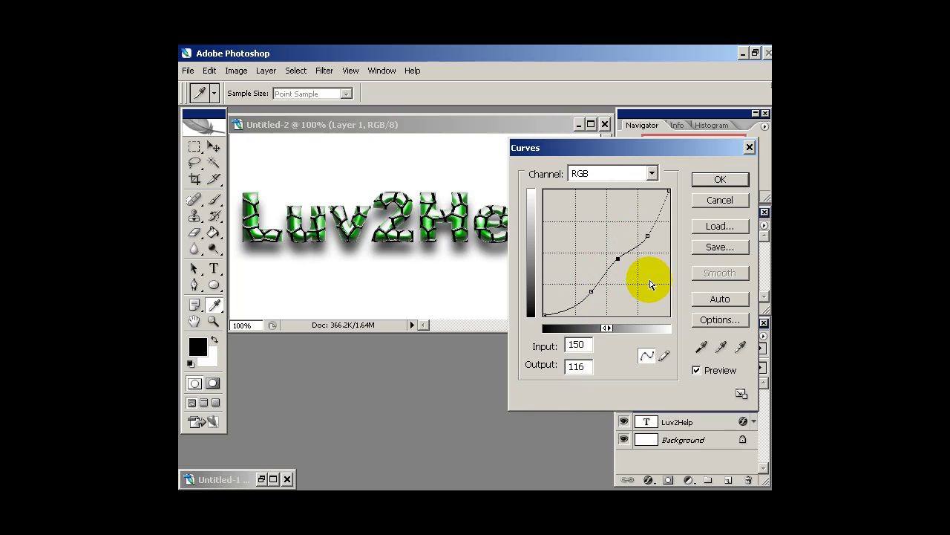
left_click(648, 236)
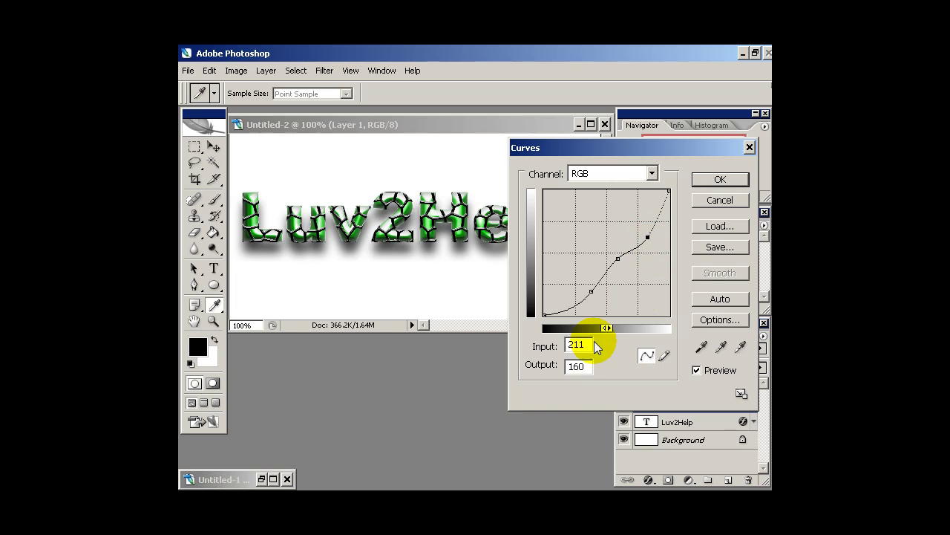
left_click(708, 179)
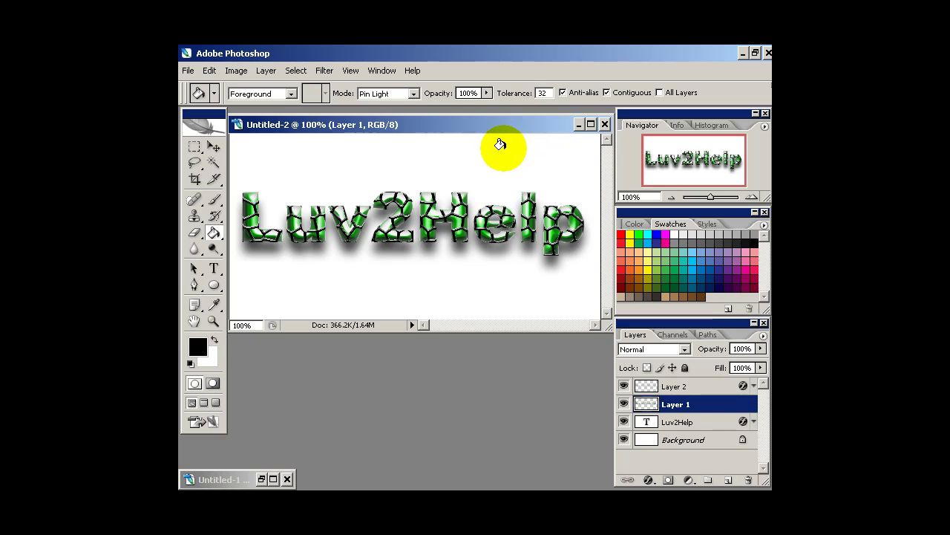